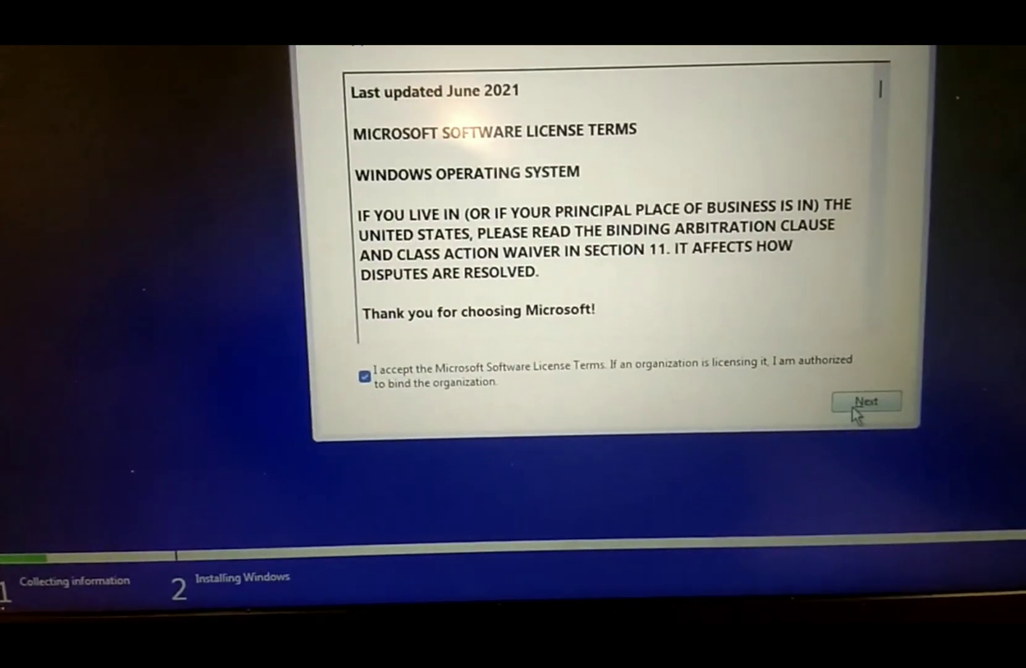
Move past the accepted license terms and choose 'Custom: Install Windows only (advanced)'.
left_click(865, 408)
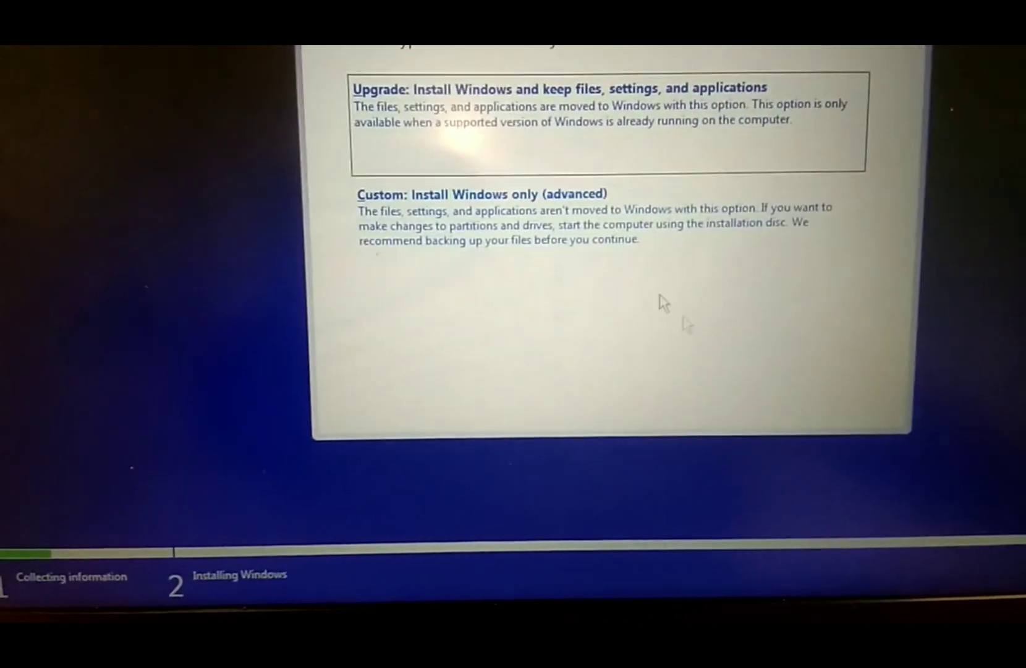
left_click(560, 239)
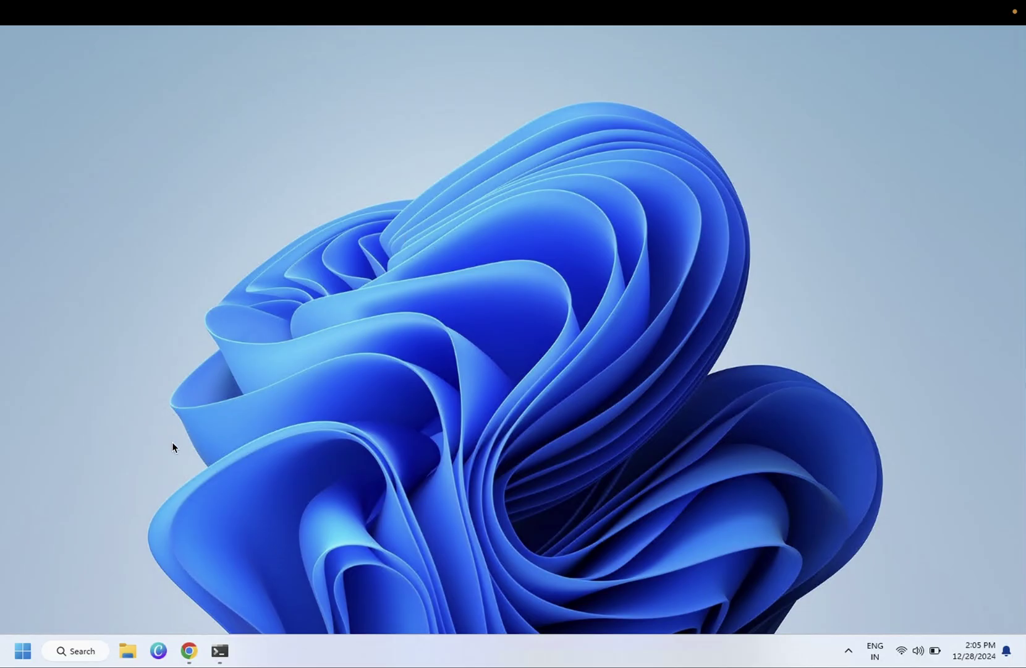
Search 'intel rapid storage technology' in a new Chrome tab and open the first Intel RST result.
left_click(189, 650)
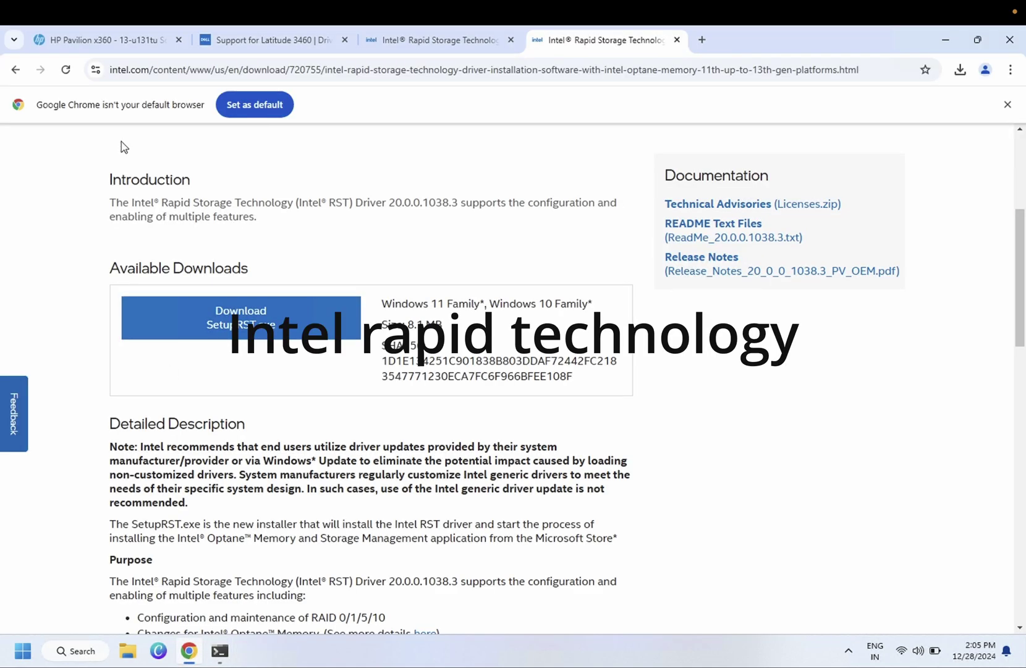
left_click(702, 40)
left_click(406, 74)
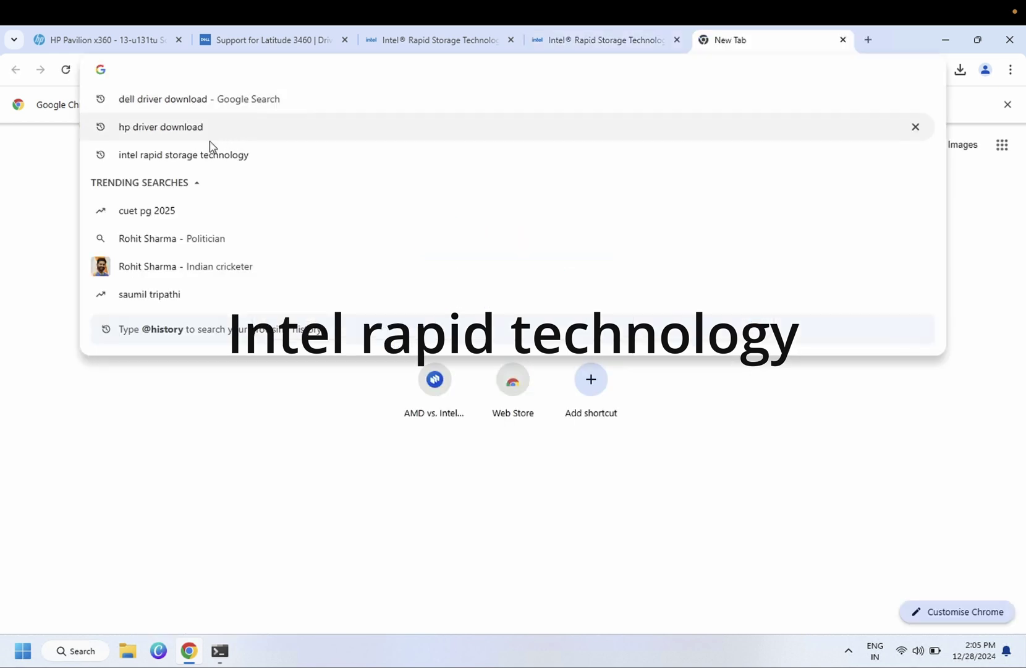
left_click(178, 155)
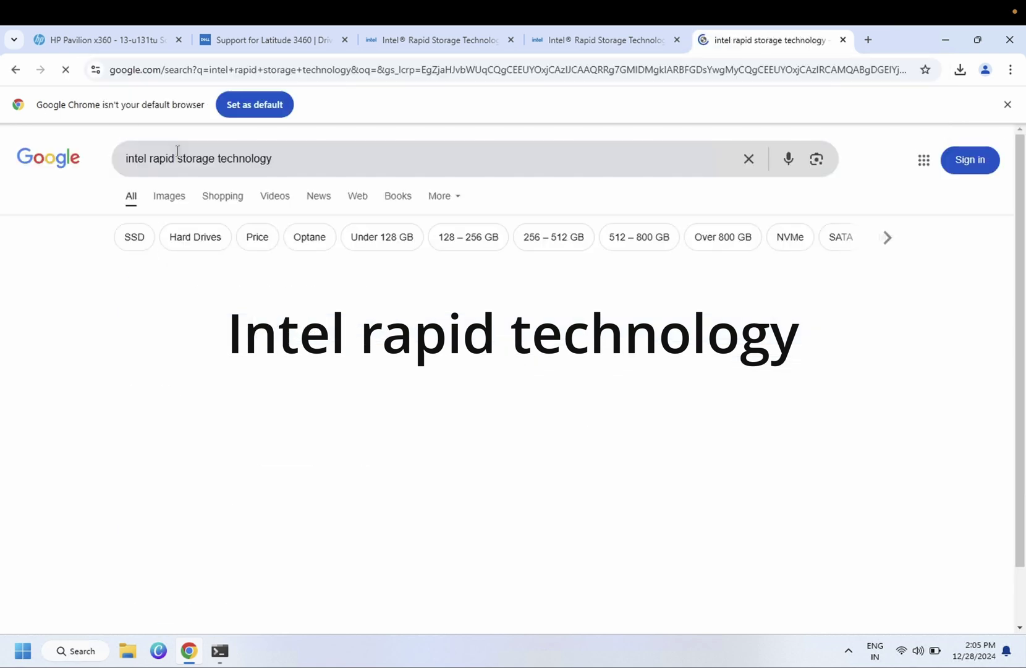
left_click(270, 312)
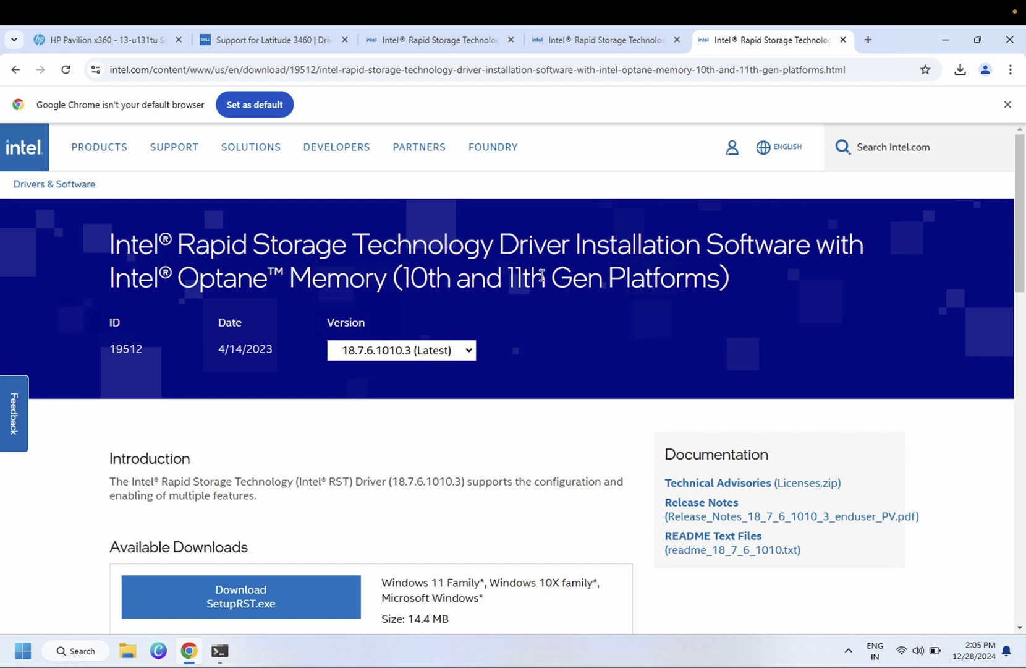
Open the 20.0.0.1038.3 driver result for 11th–13th Gen platforms instead.
left_click(15, 69)
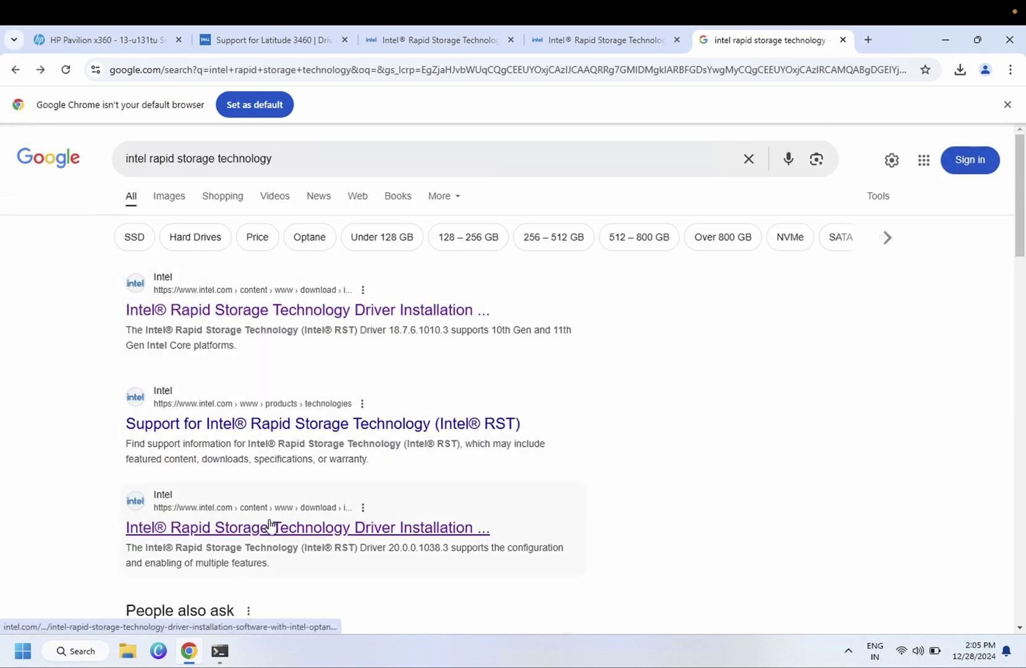
left_click(340, 534)
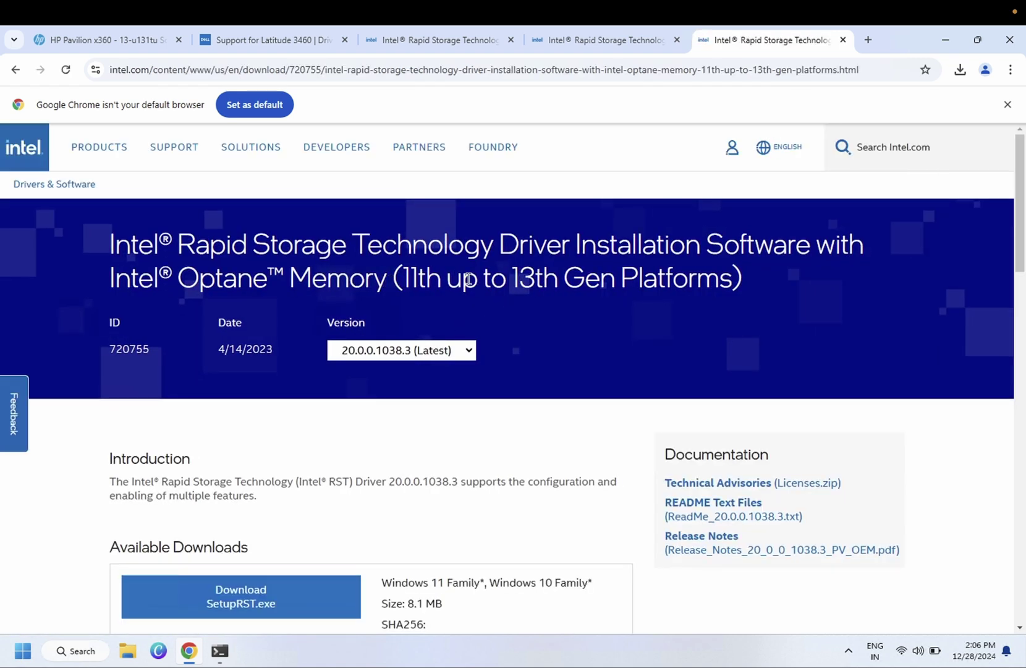
left_click(618, 47)
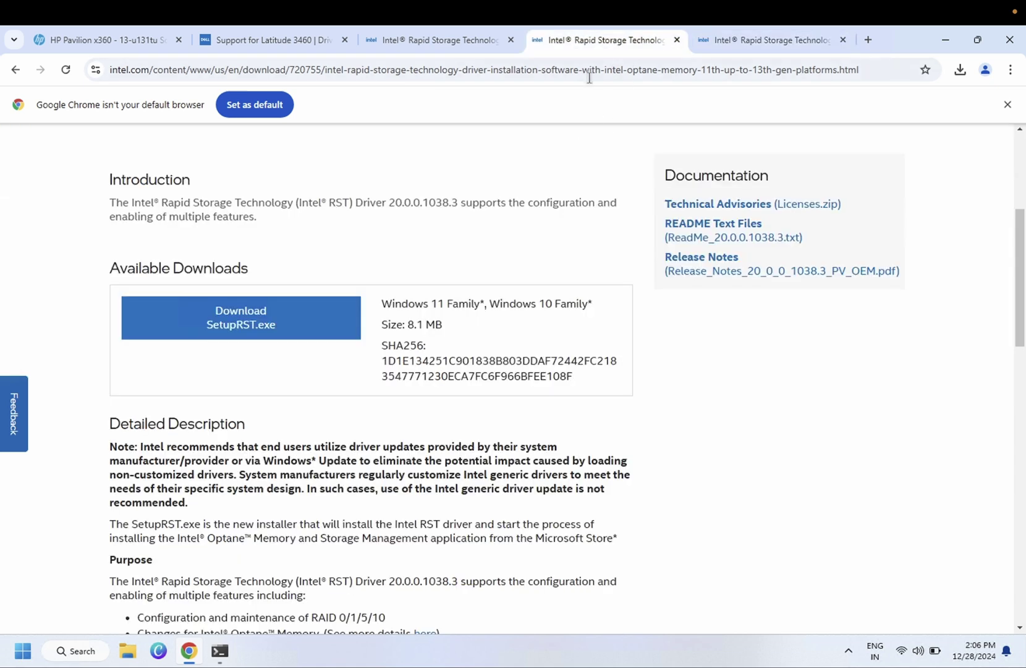
left_click(760, 45)
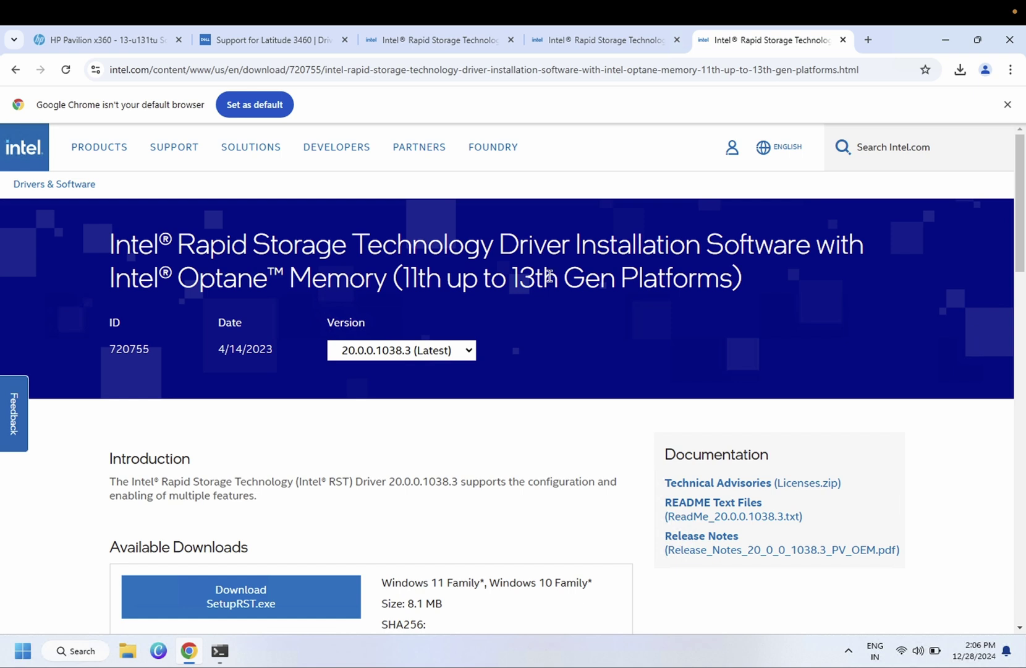
Download SetupRST.exe (8.1 MB), accepting Intel's license terms, and switch to File Explorer.
scroll(549, 277, "down", 1)
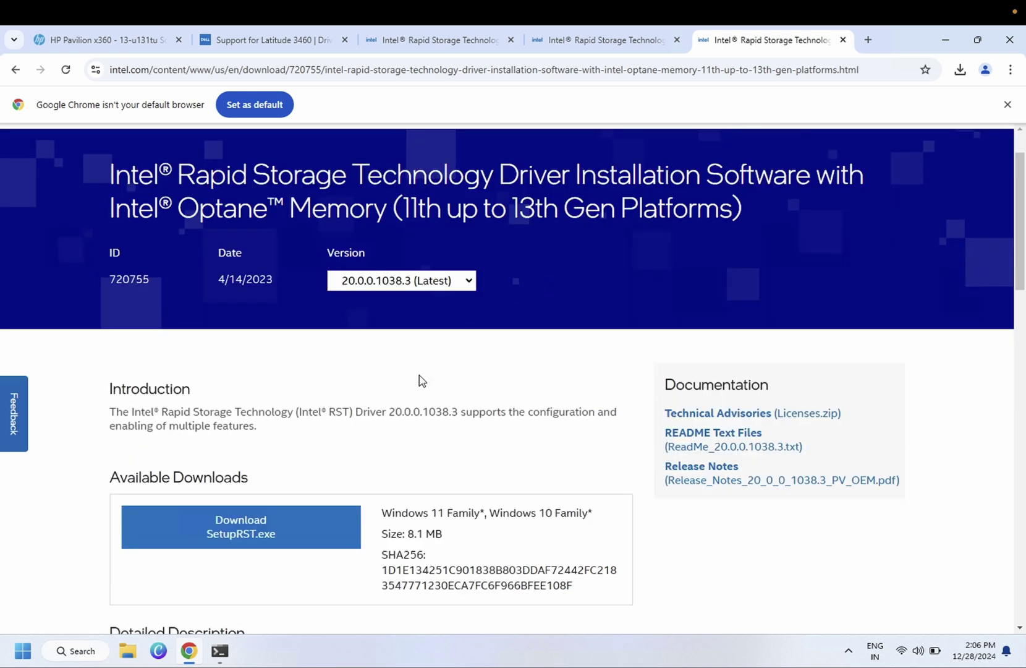
left_click(262, 529)
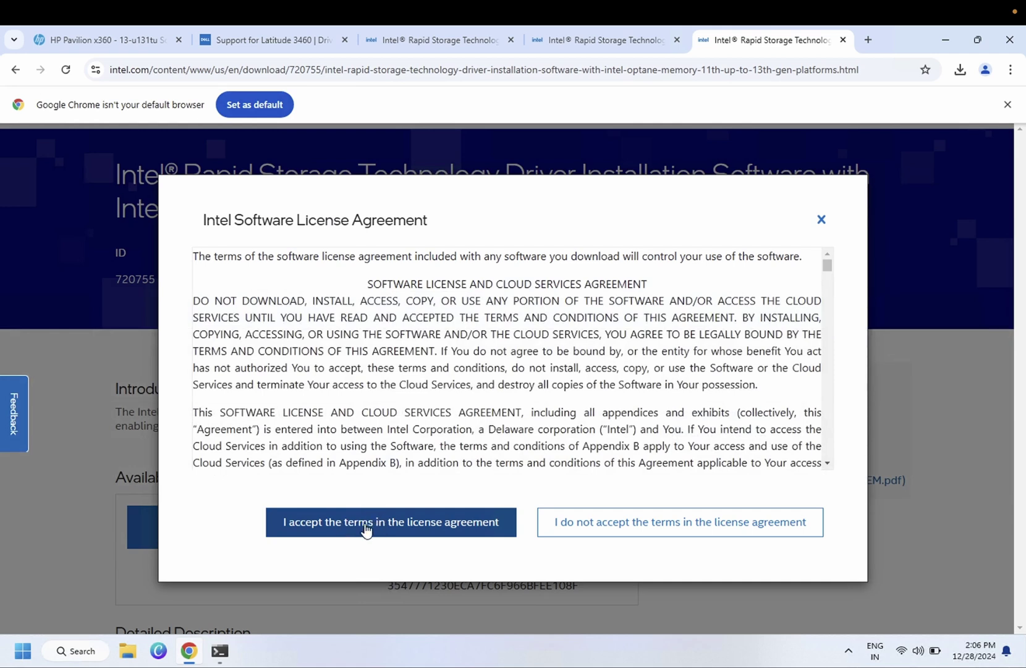
left_click(365, 527)
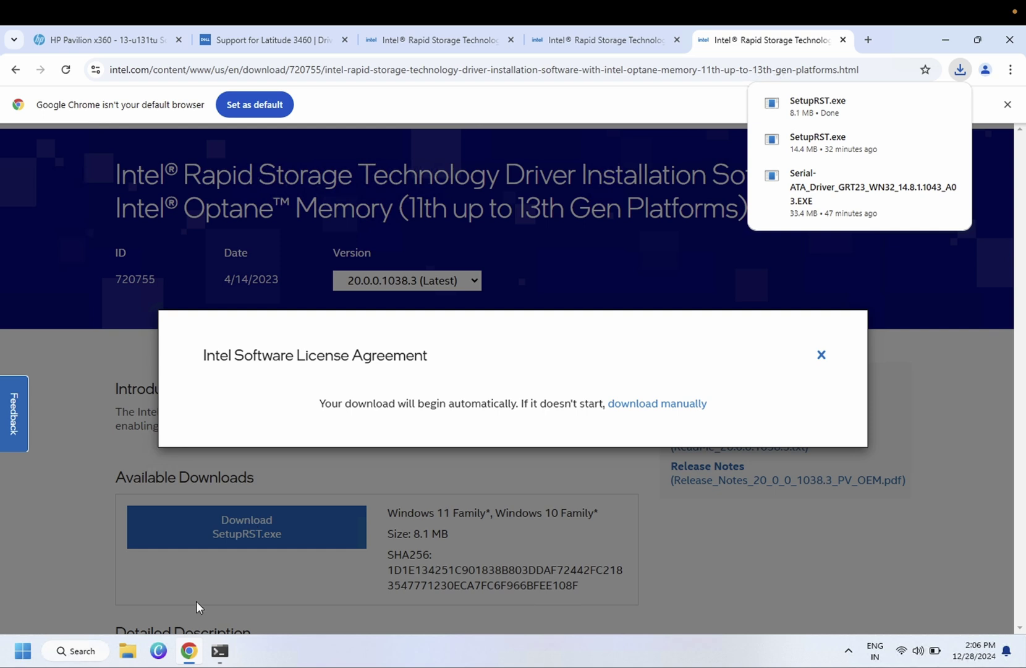
left_click(128, 651)
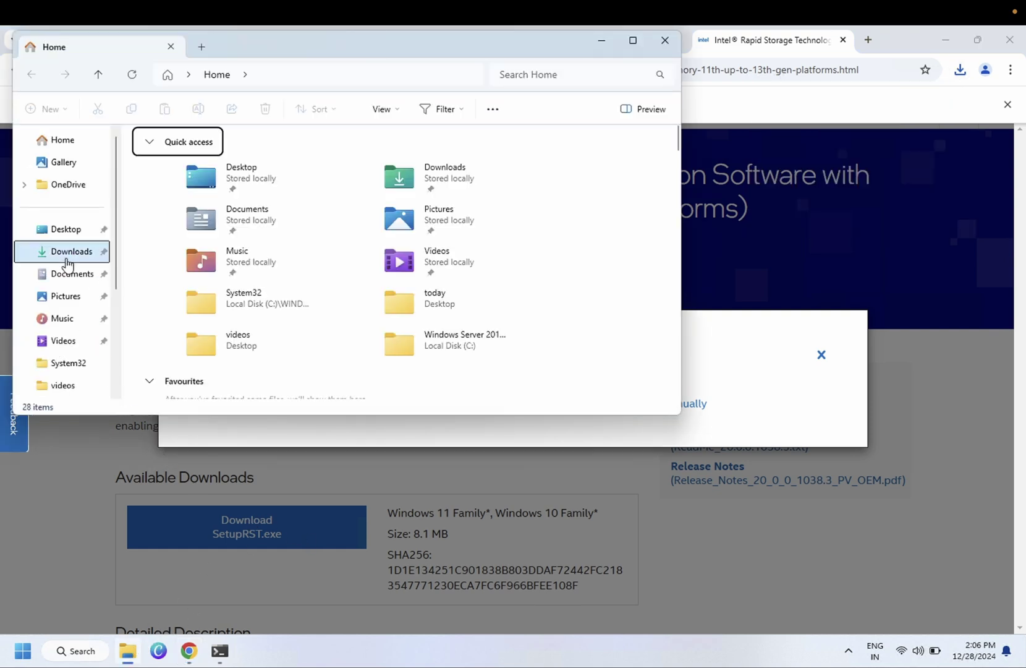
Cut SetupRST.exe (8,246 KB) from the Downloads folder.
left_click(66, 260)
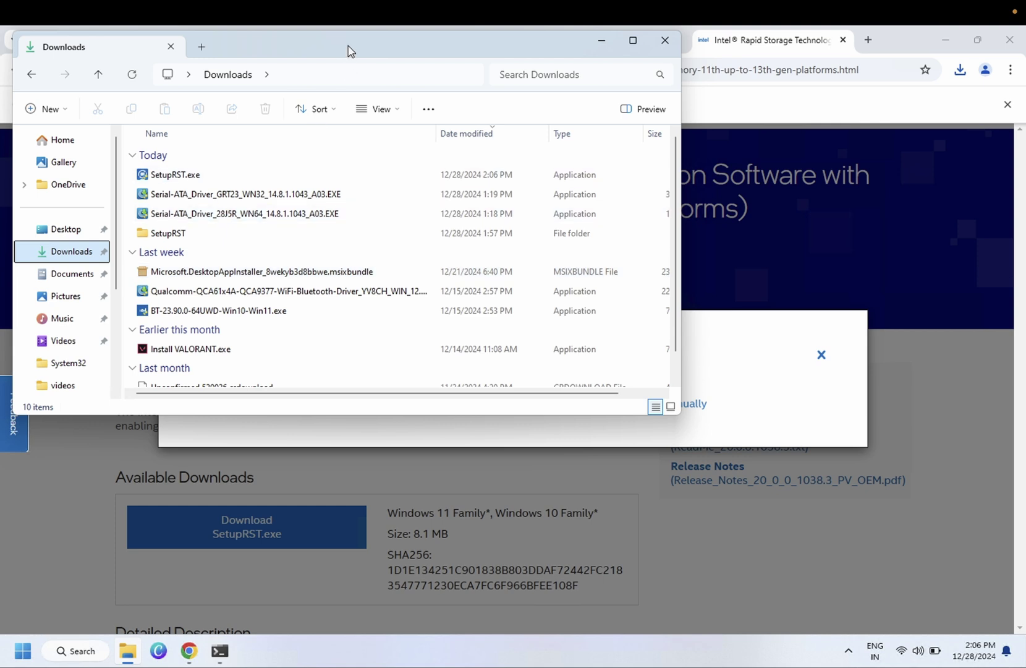
left_click_drag(350, 50, 427, 123)
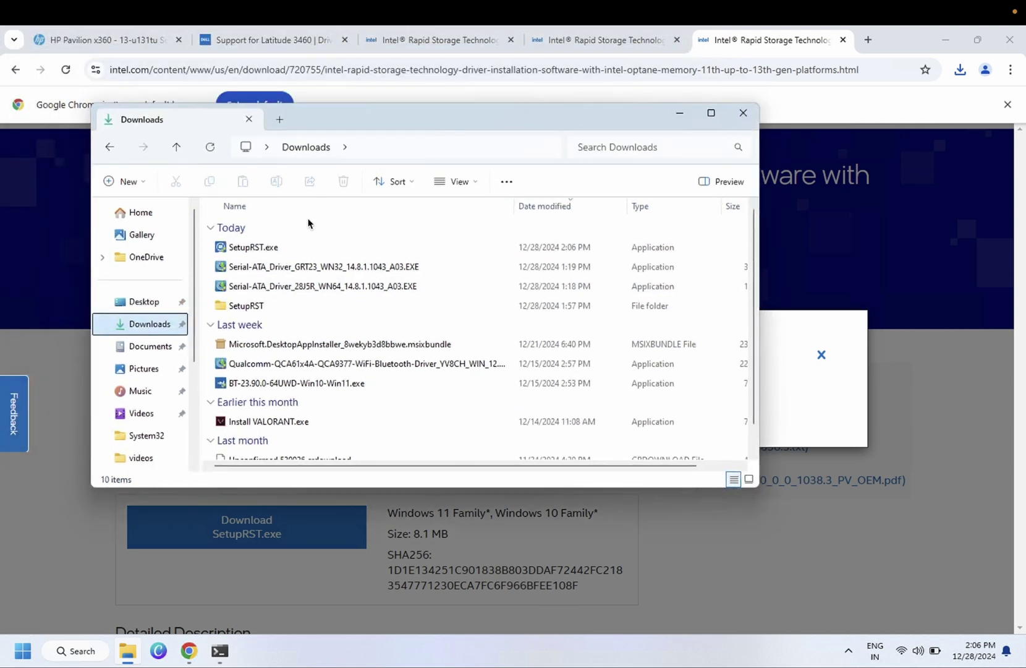
left_click(283, 249)
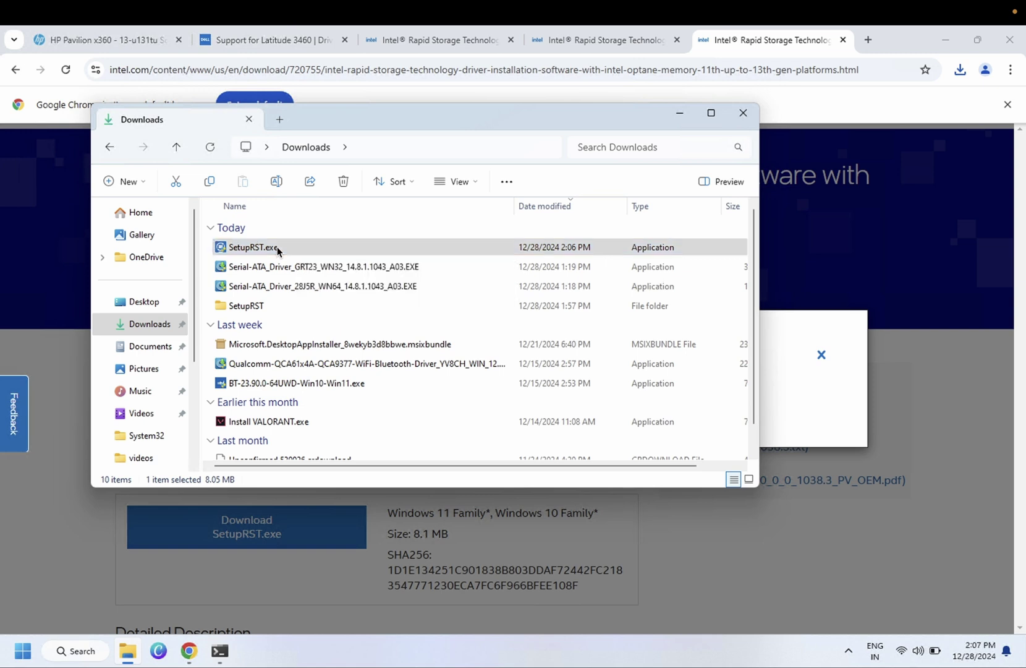
right_click(277, 249)
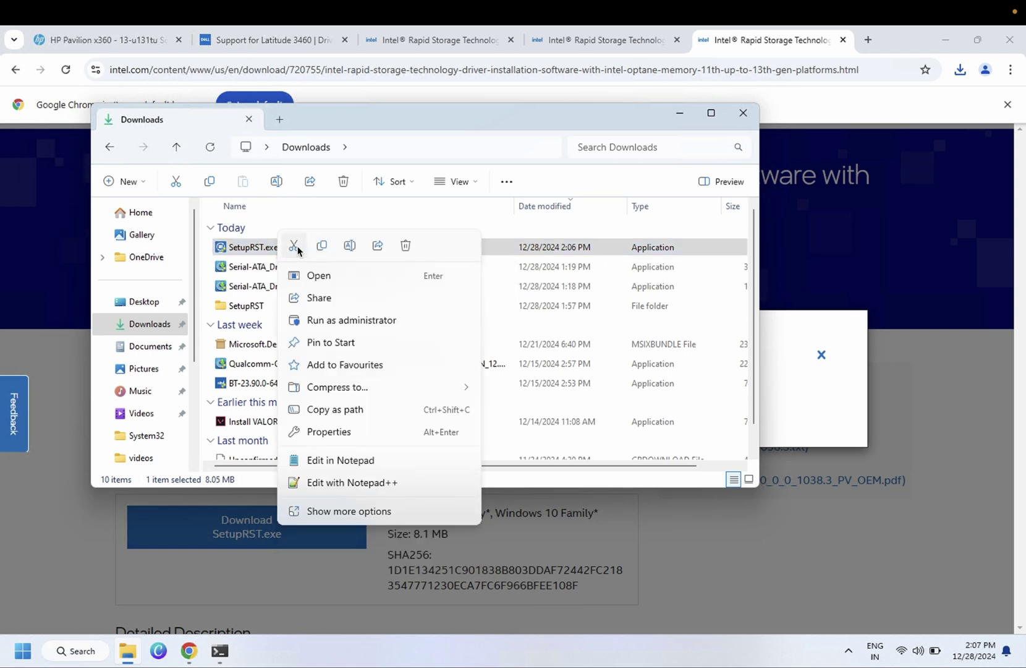
left_click(297, 248)
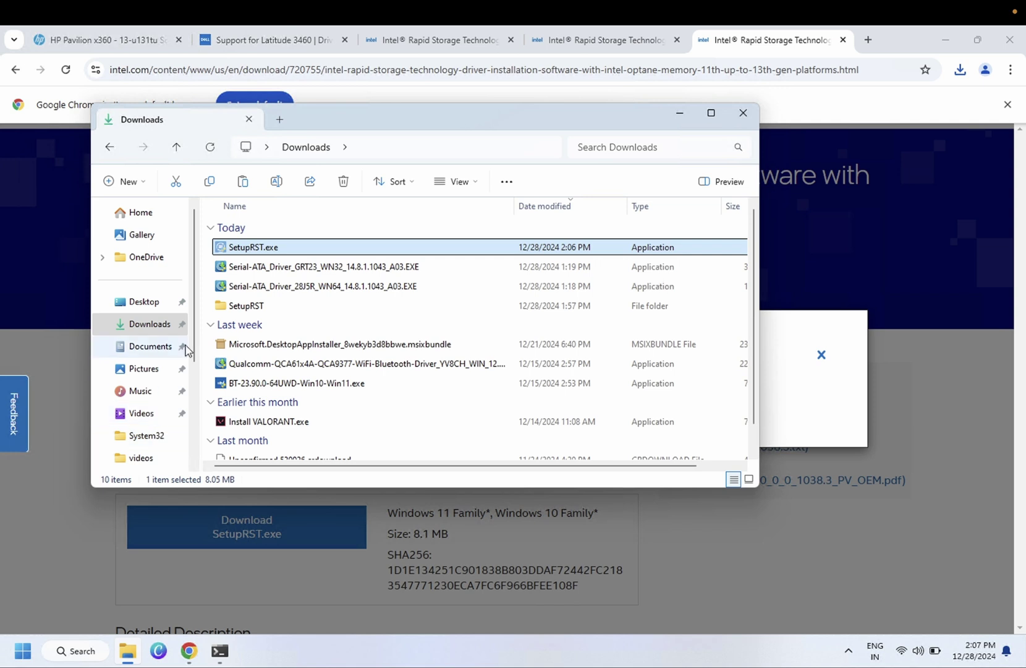
scroll(142, 346, "down", 3)
Create a new folder named rapid1 on Local Disk (C:).
left_click(711, 113)
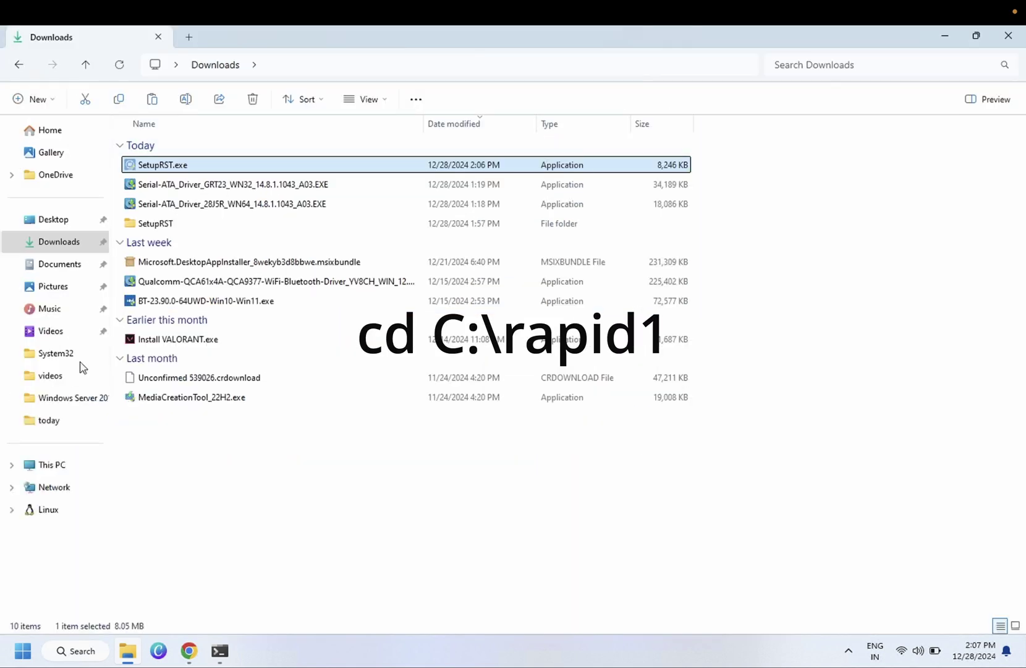
left_click(53, 465)
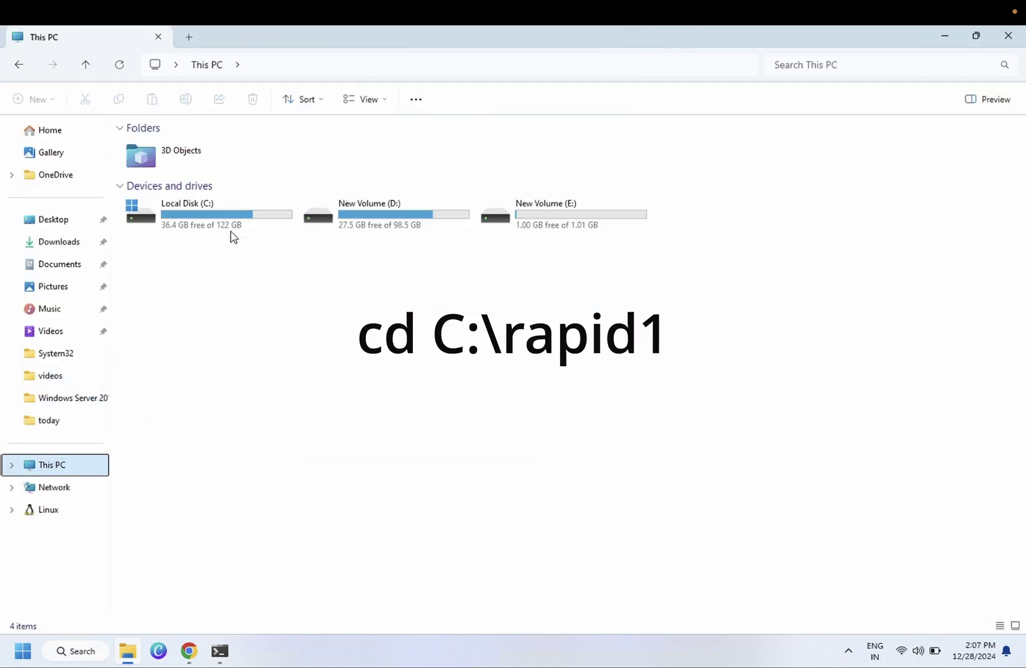
double_click(234, 230)
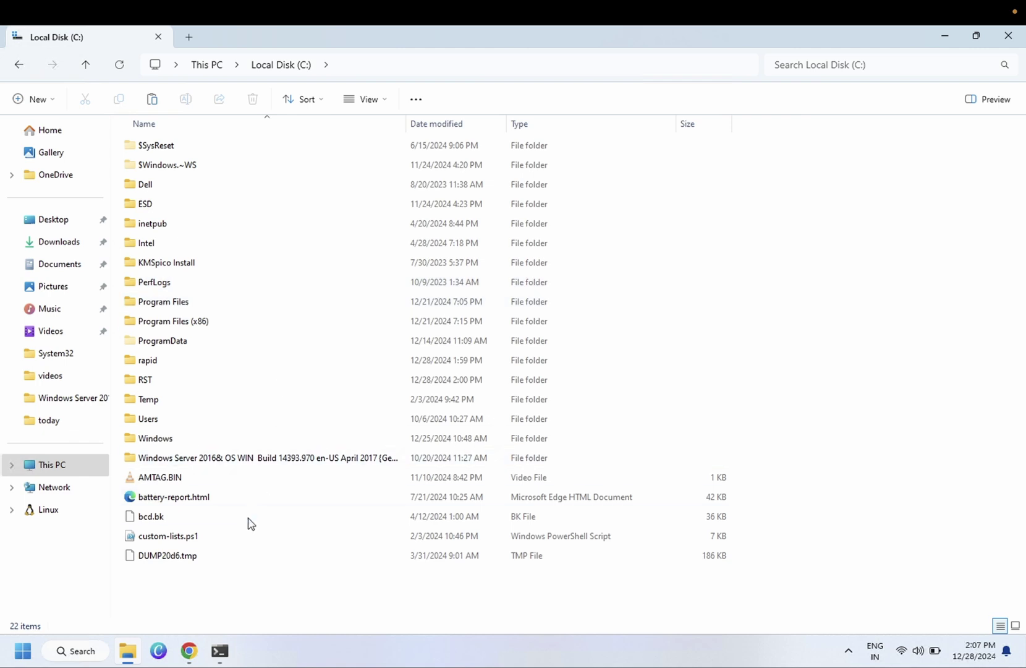
right_click(291, 582)
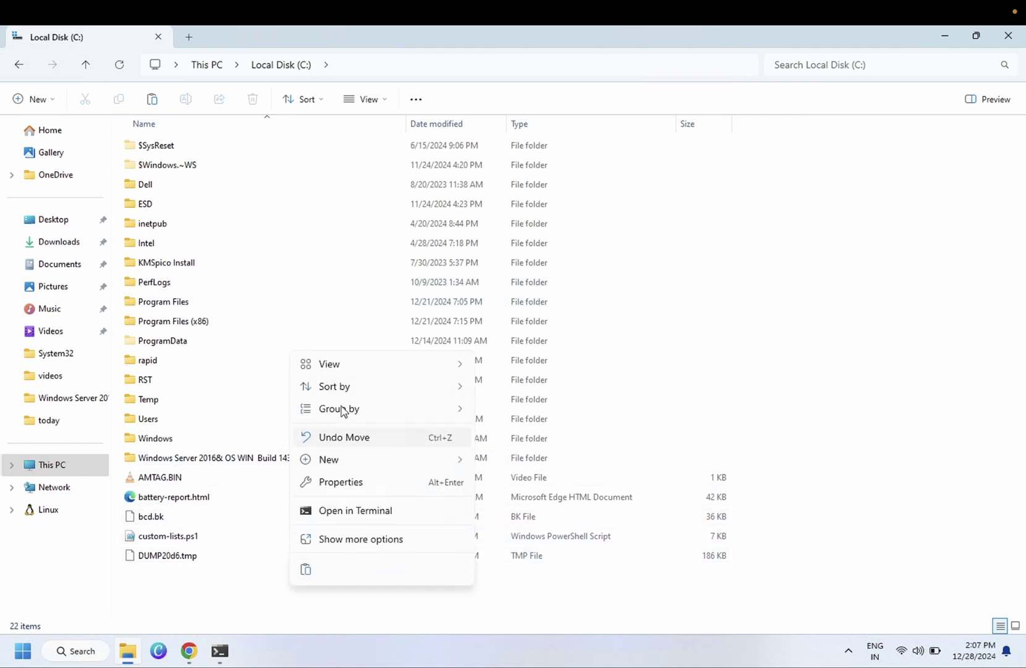
mouse_move(415, 466)
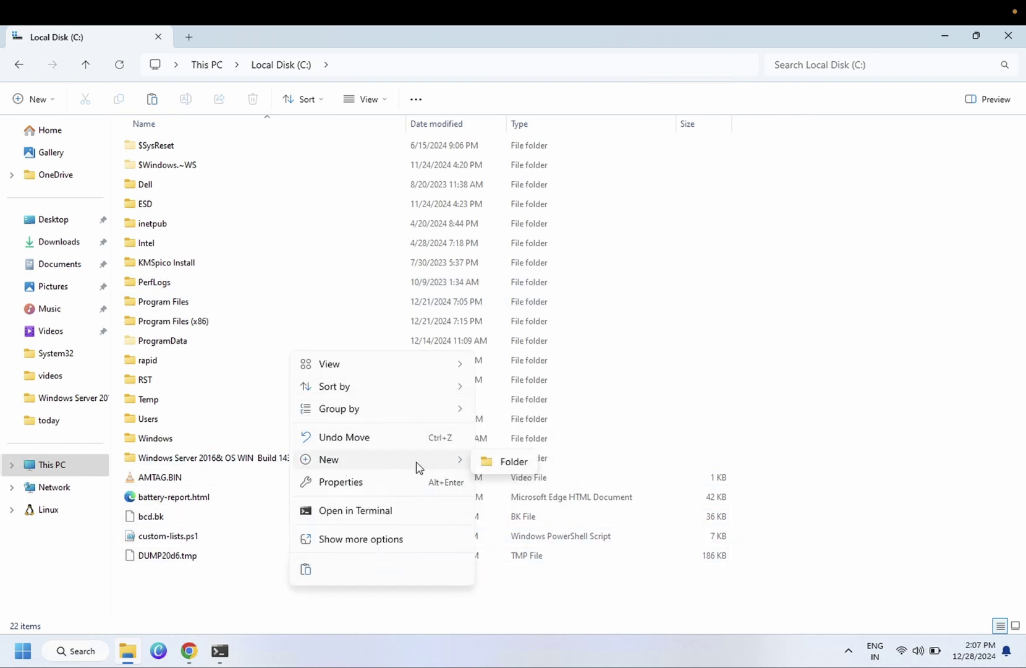
left_click(506, 465)
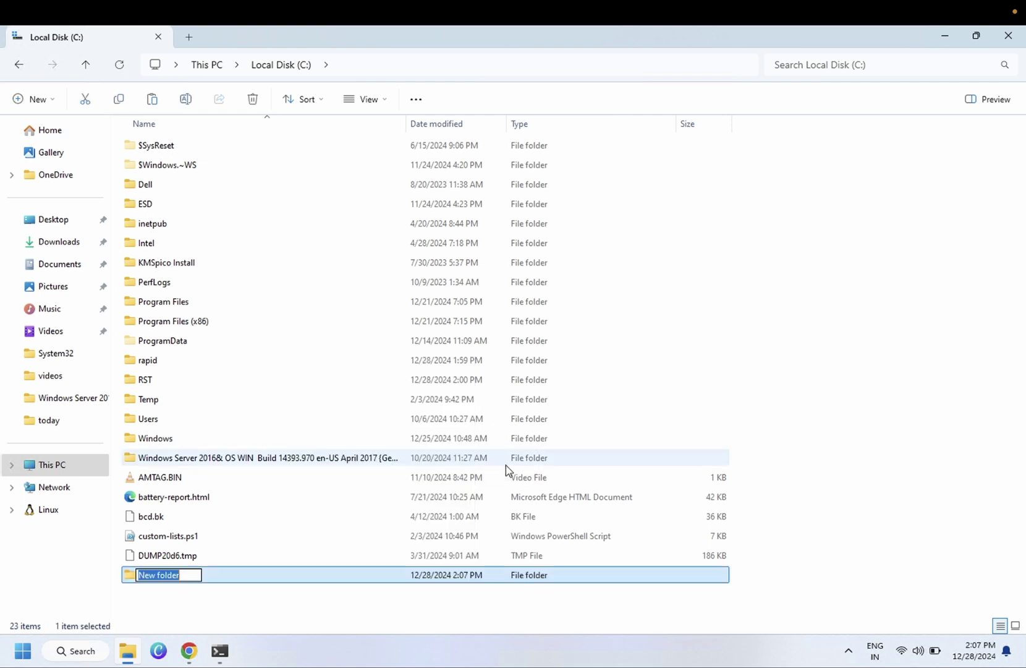
type("ra")
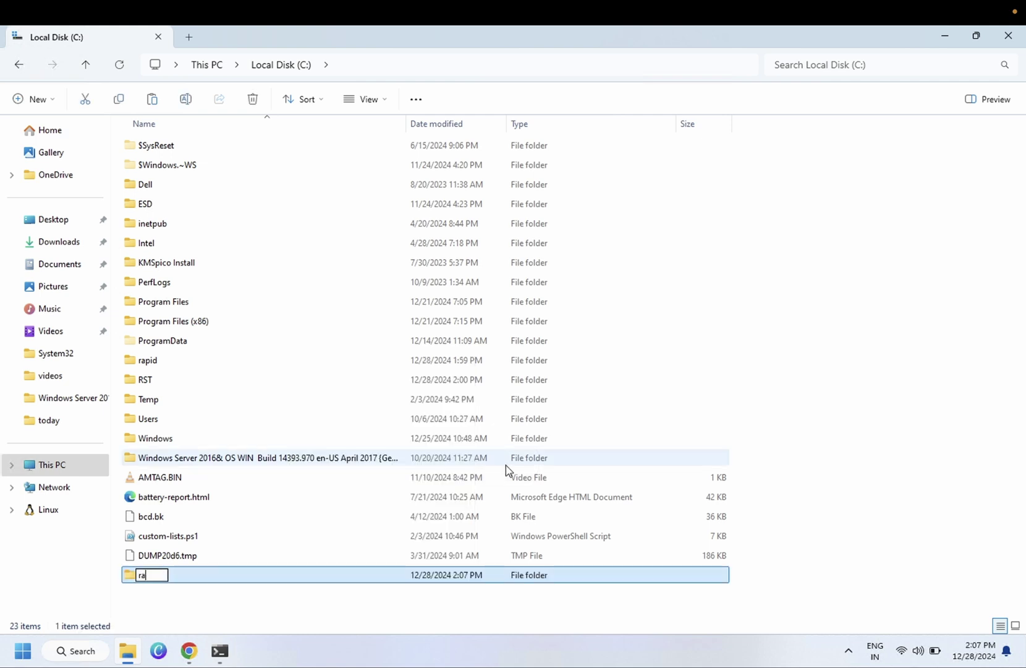
type("pid1")
key("Return")
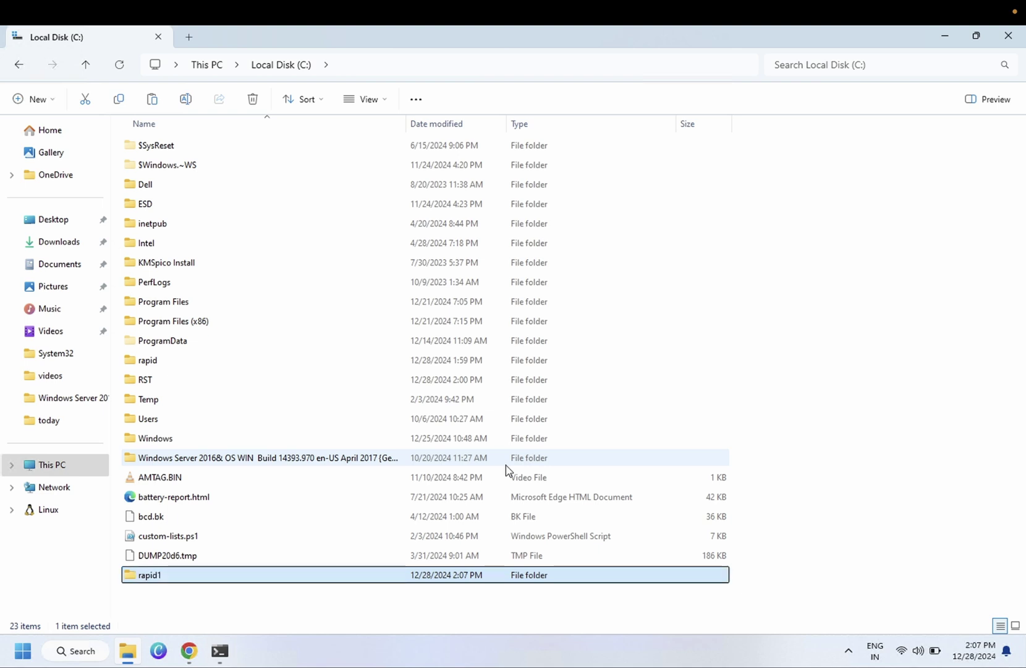
Paste SetupRST.exe into the rapid1 folder.
double_click(220, 576)
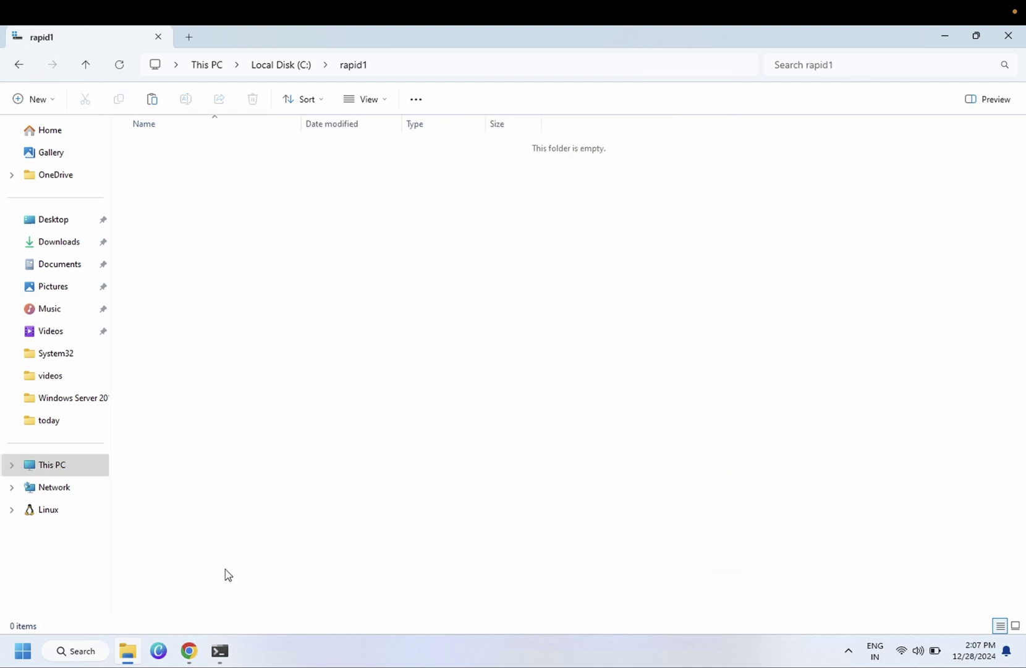
right_click(210, 276)
left_click(227, 288)
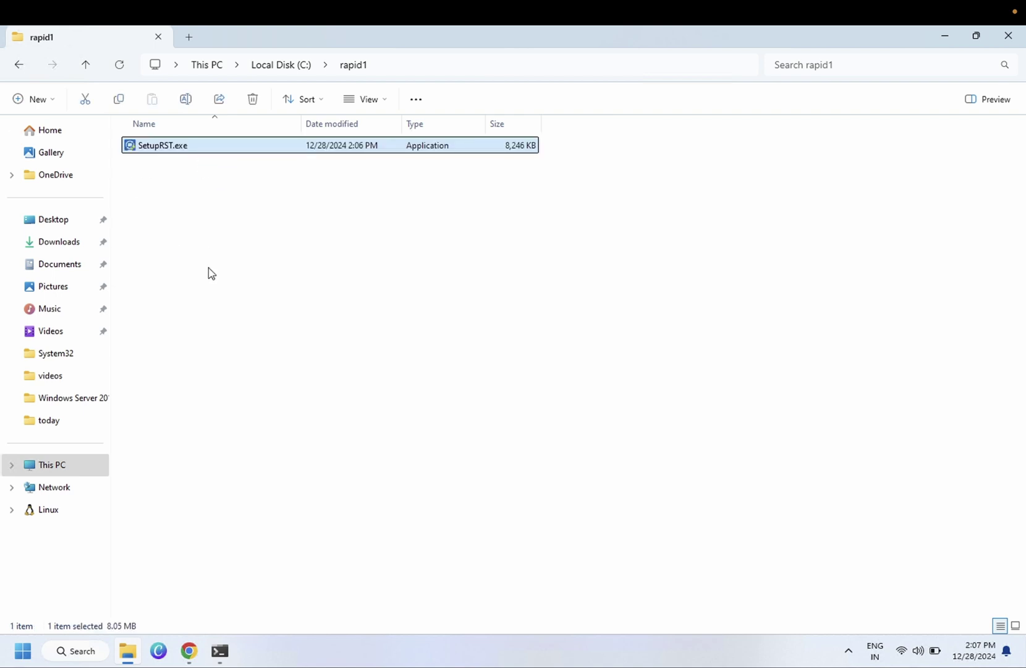
Search 'power' and run Windows PowerShell as Administrator.
left_click(77, 651)
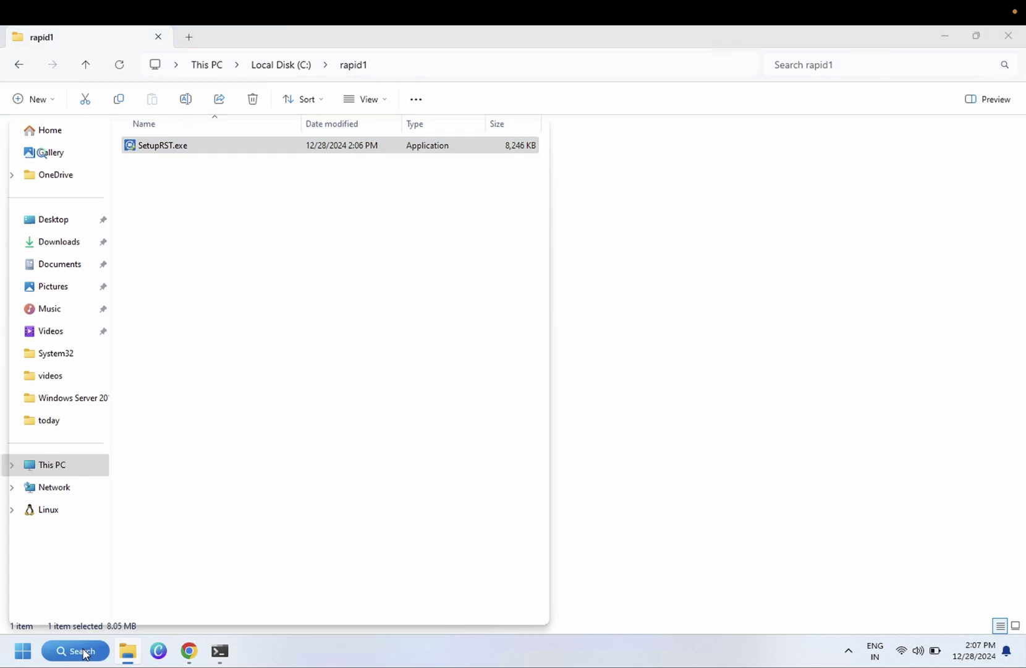
type("power")
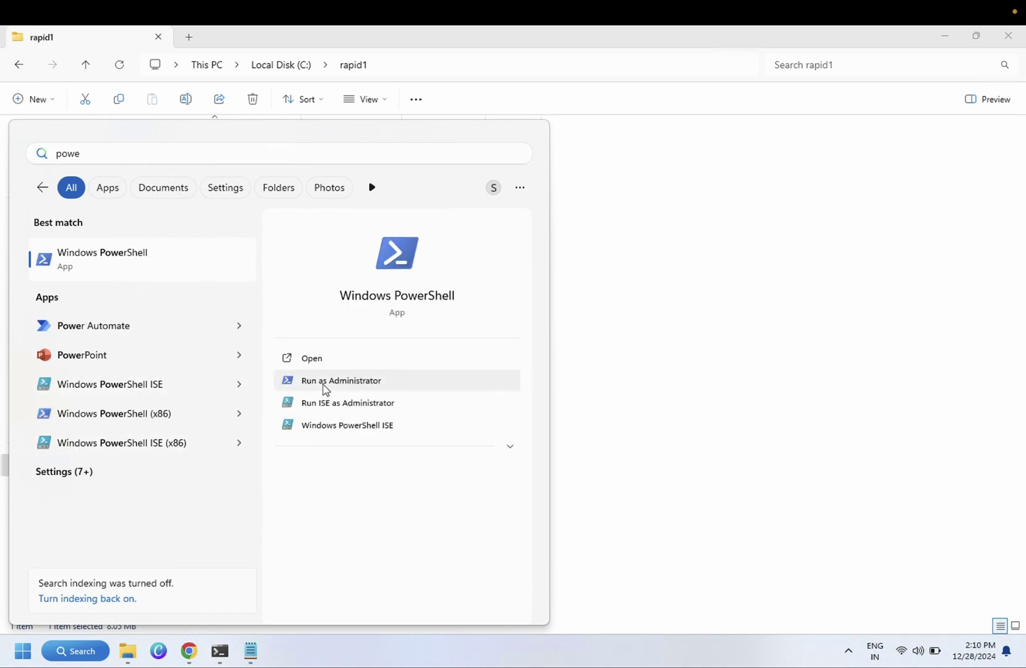
left_click(313, 380)
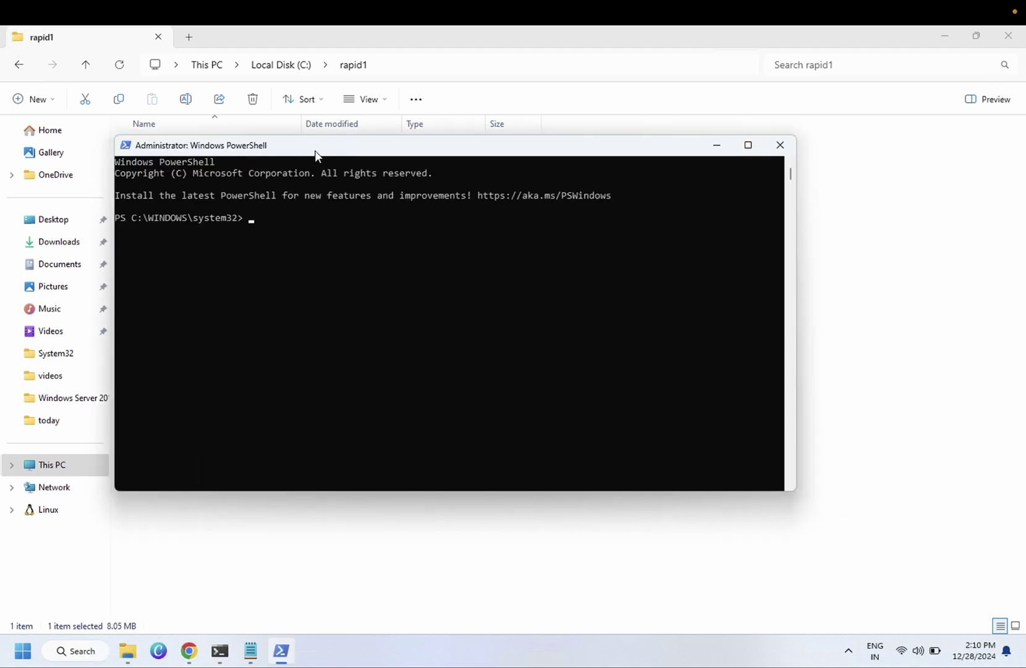
Copy the C:\rapid1 path from Explorer and type cd in PowerShell to change into it.
left_click_drag(315, 152, 435, 211)
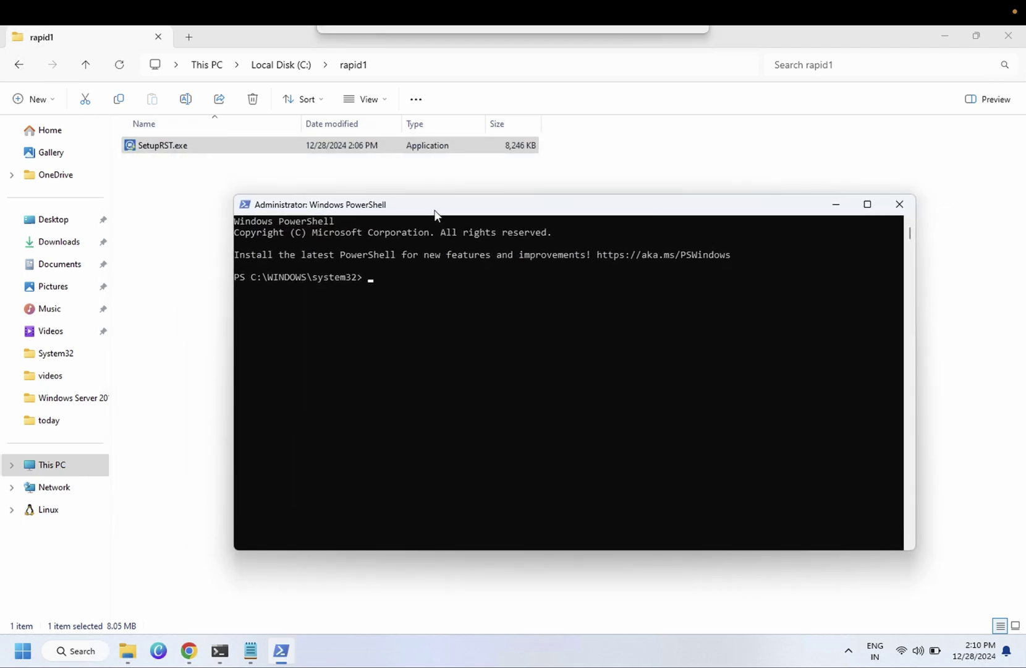
left_click(400, 66)
left_click(400, 66)
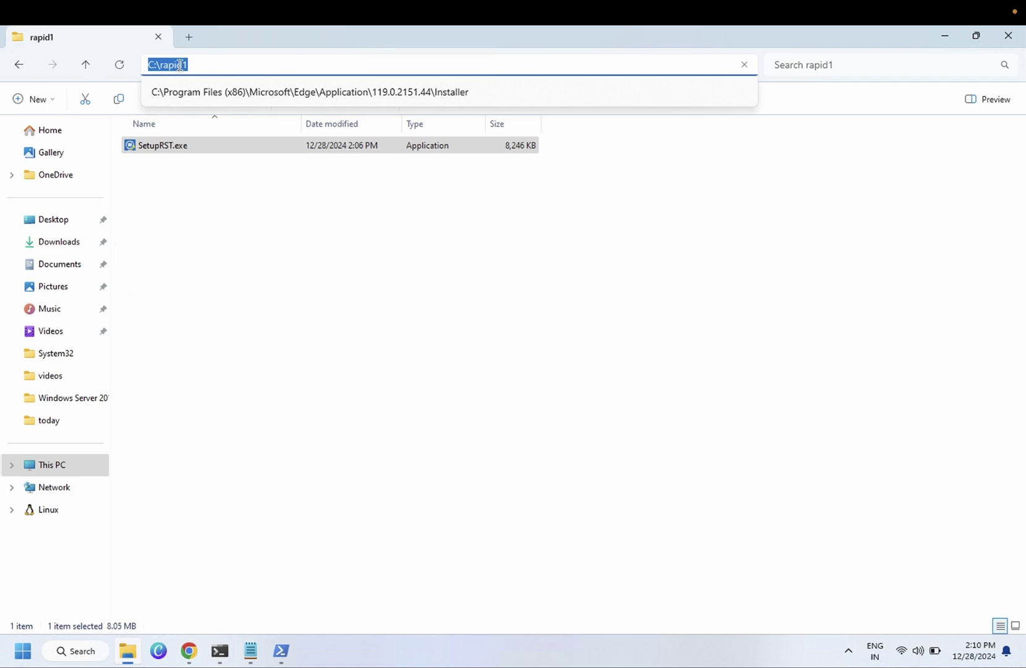
right_click(180, 70)
left_click(214, 101)
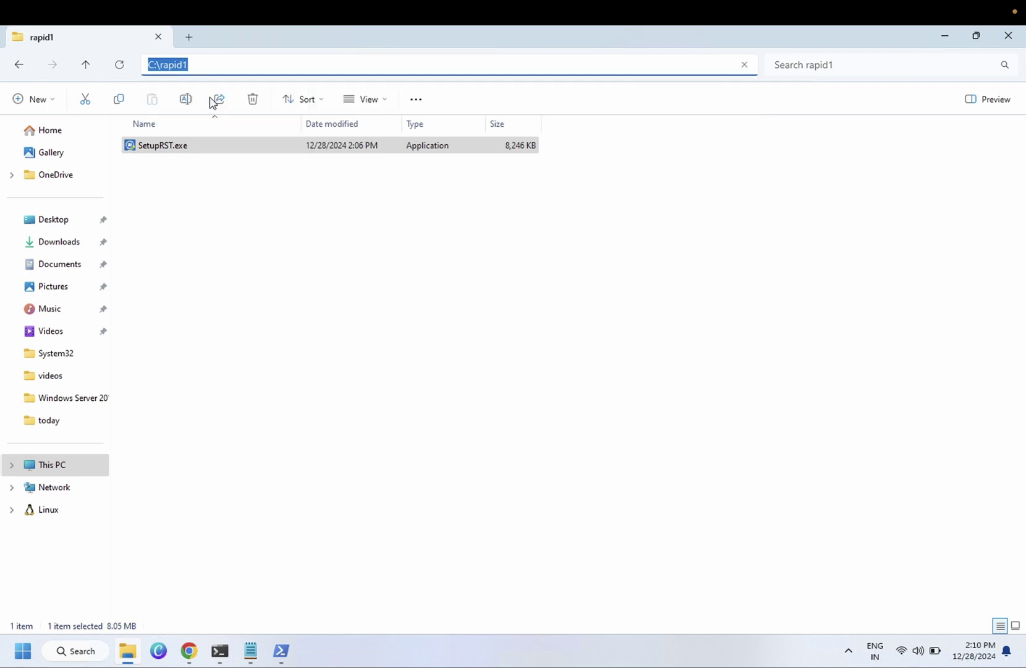
left_click(281, 650)
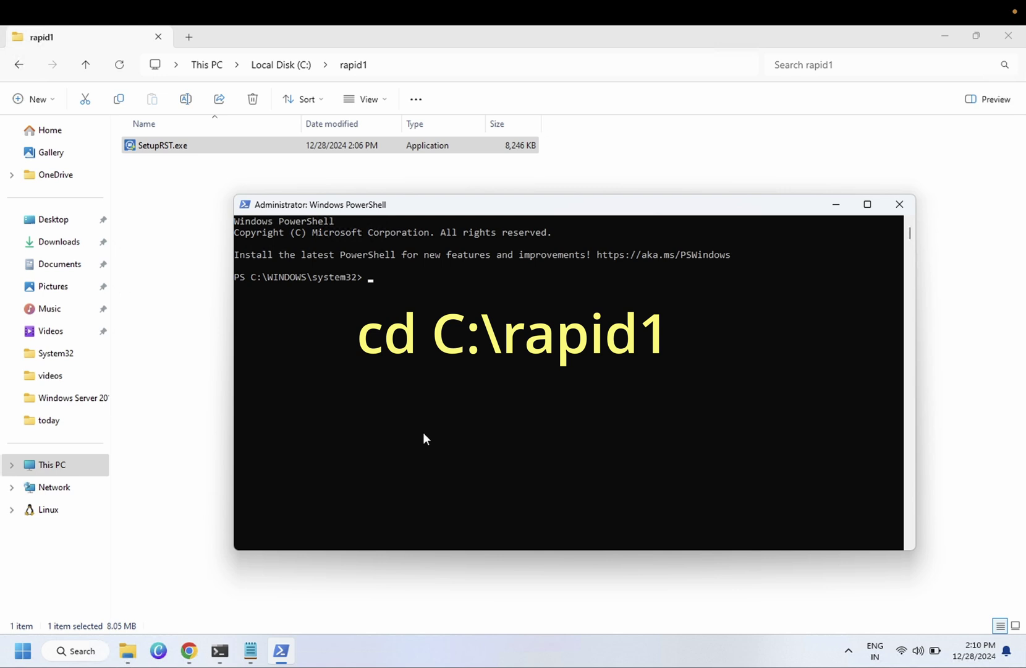
type("cd C:\\rapid1")
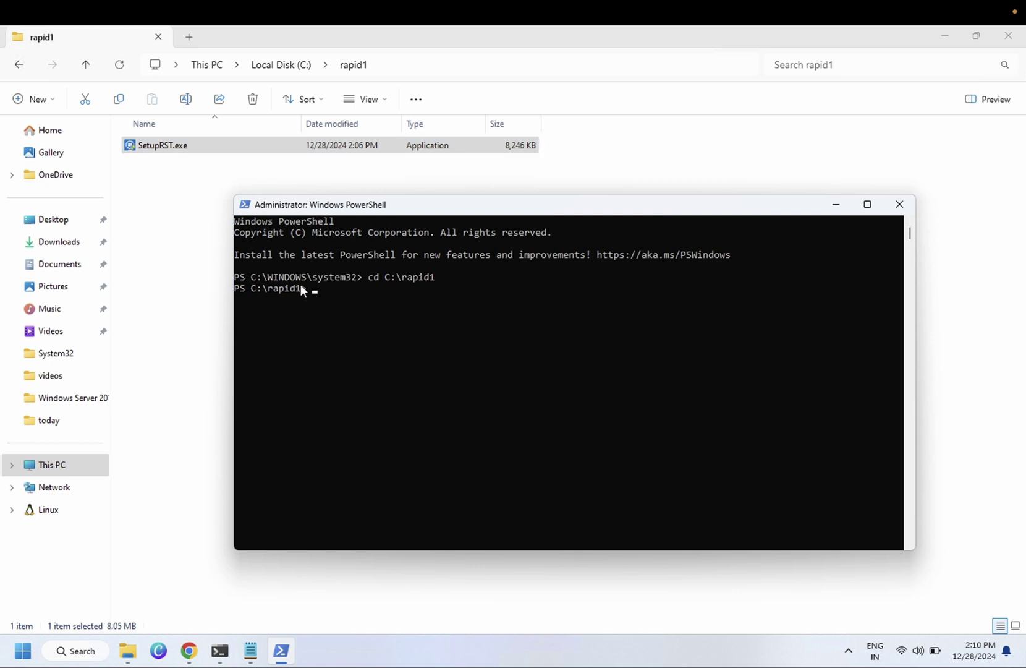
Type .\SetupRST.exe -extractdrivers at the C:\rapid1 prompt, leaving the destination blank.
left_click(188, 151)
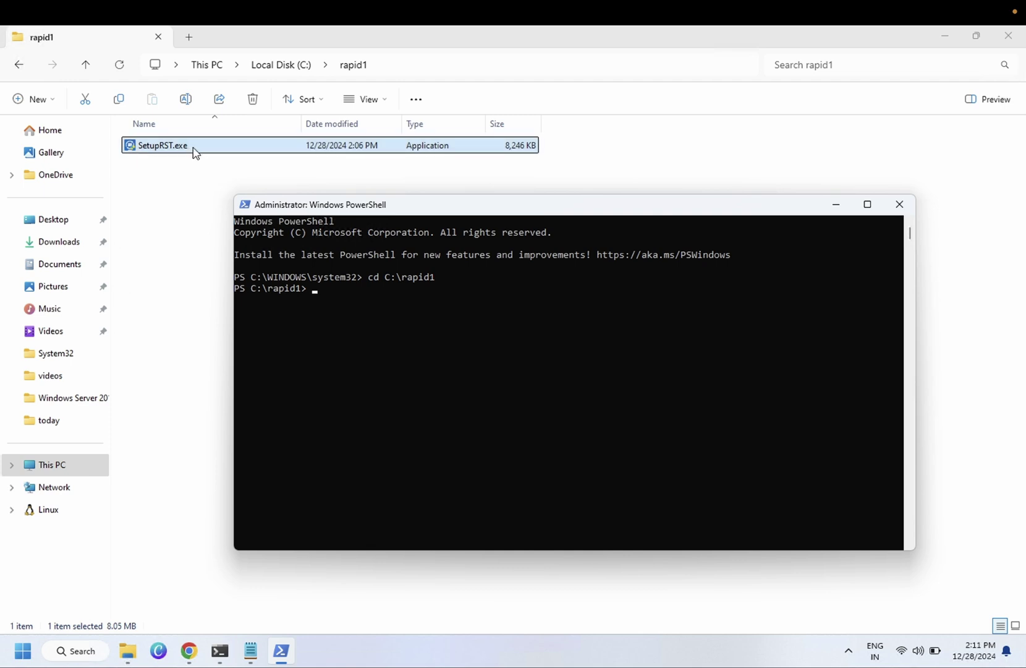
left_click(284, 308)
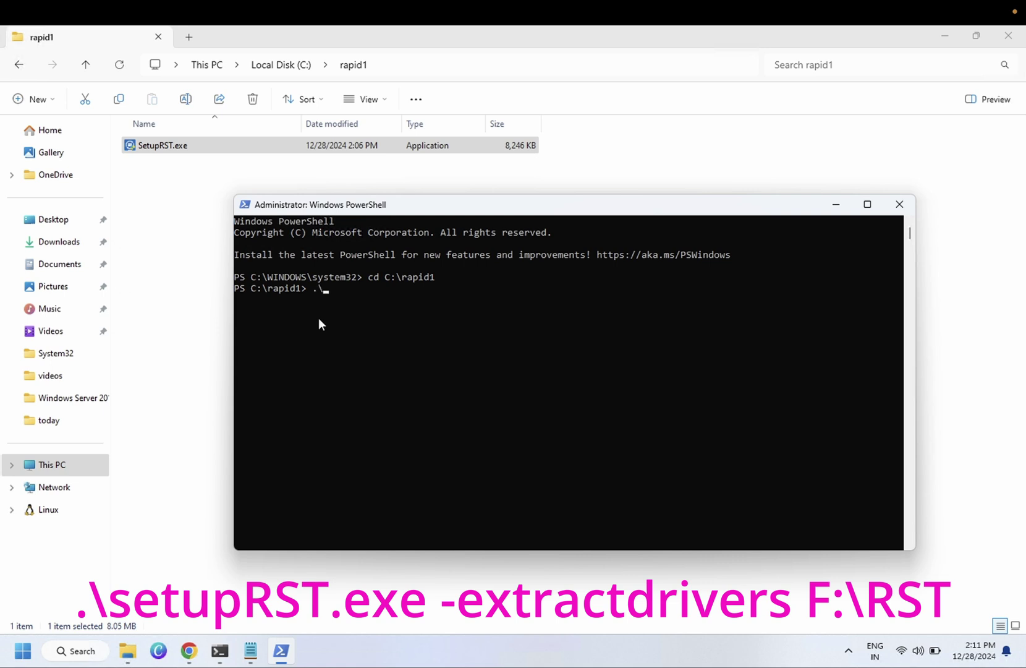
type("Setup")
type("RST.exe -extractdrivers")
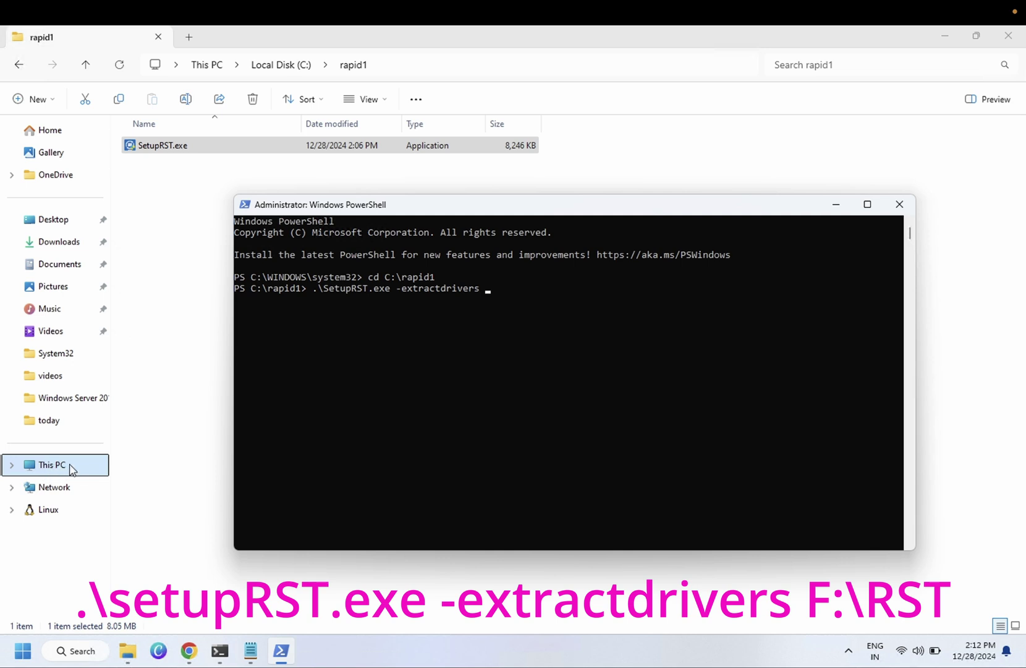
Copy the ESD-ISO (F:) path F:\ and paste it as the extraction destination.
left_click(52, 464)
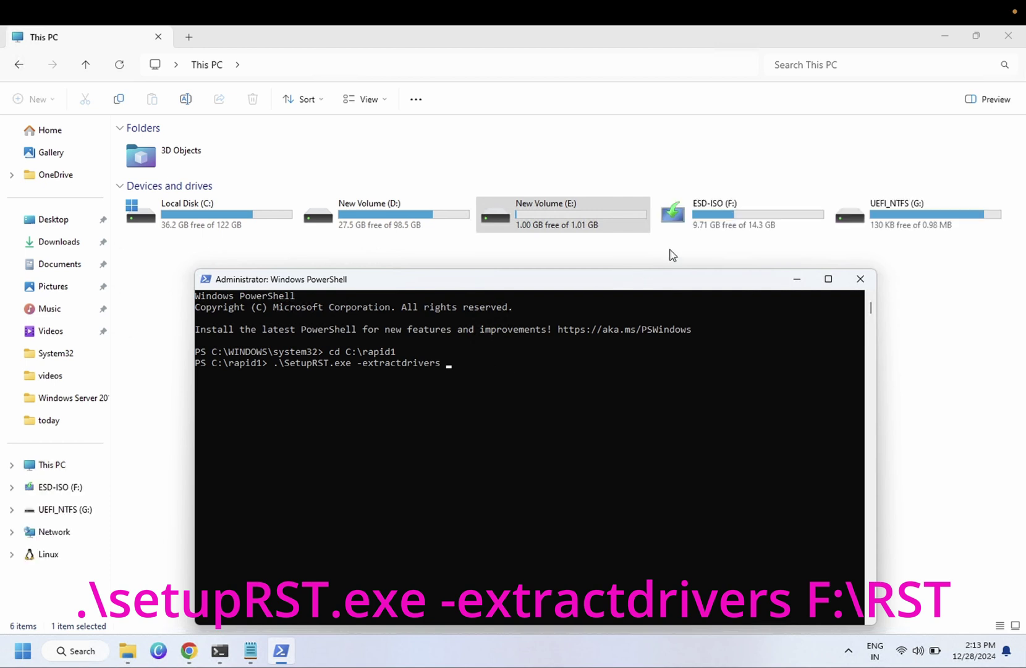
double_click(723, 232)
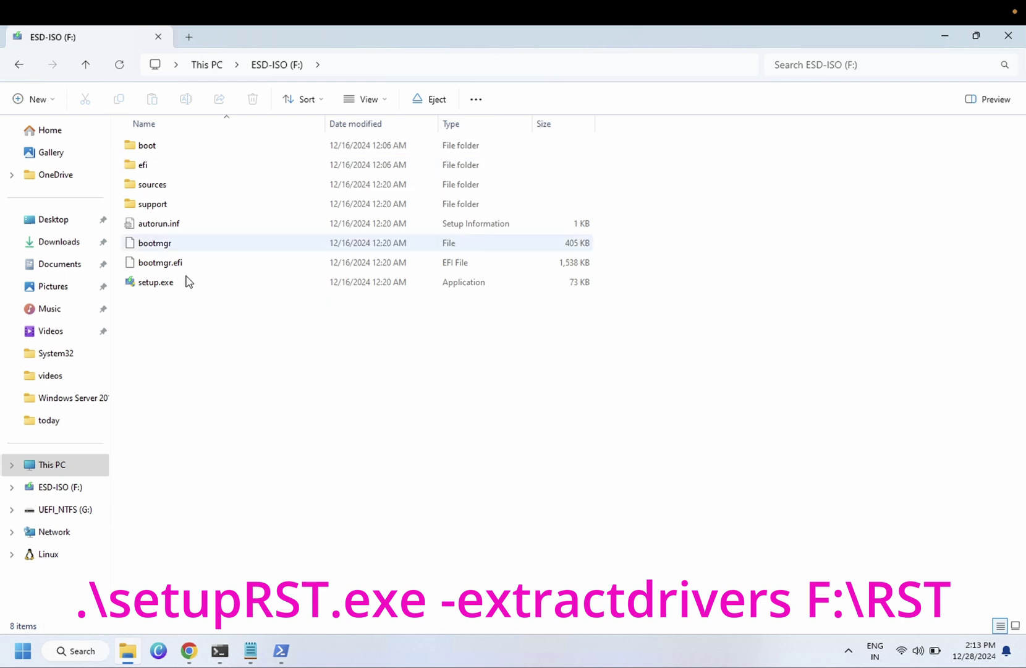
left_click(381, 69)
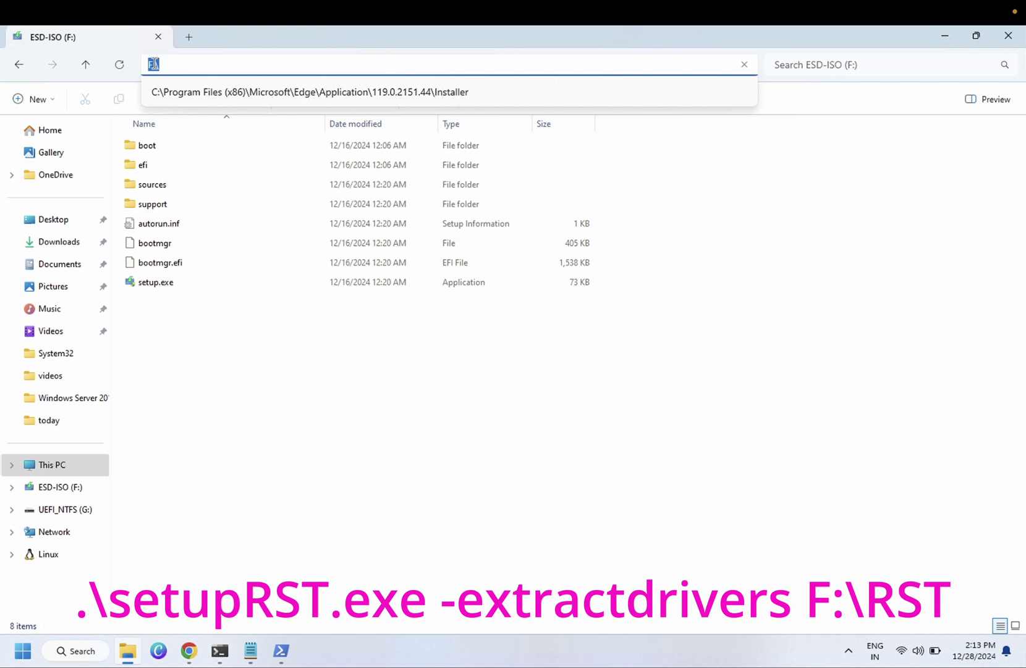
right_click(155, 64)
left_click(184, 99)
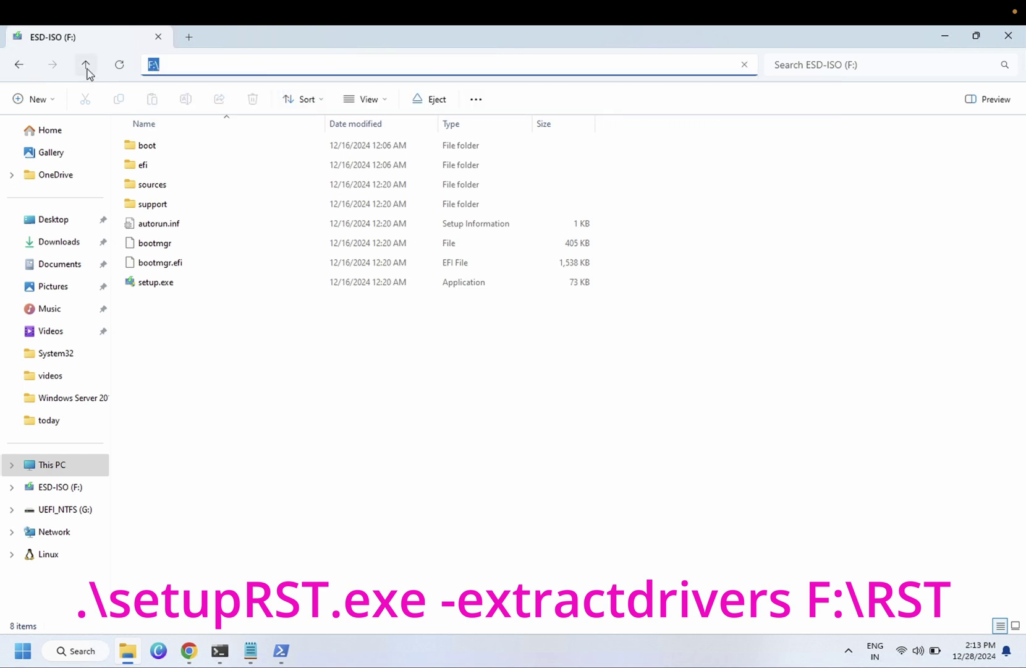
left_click(86, 66)
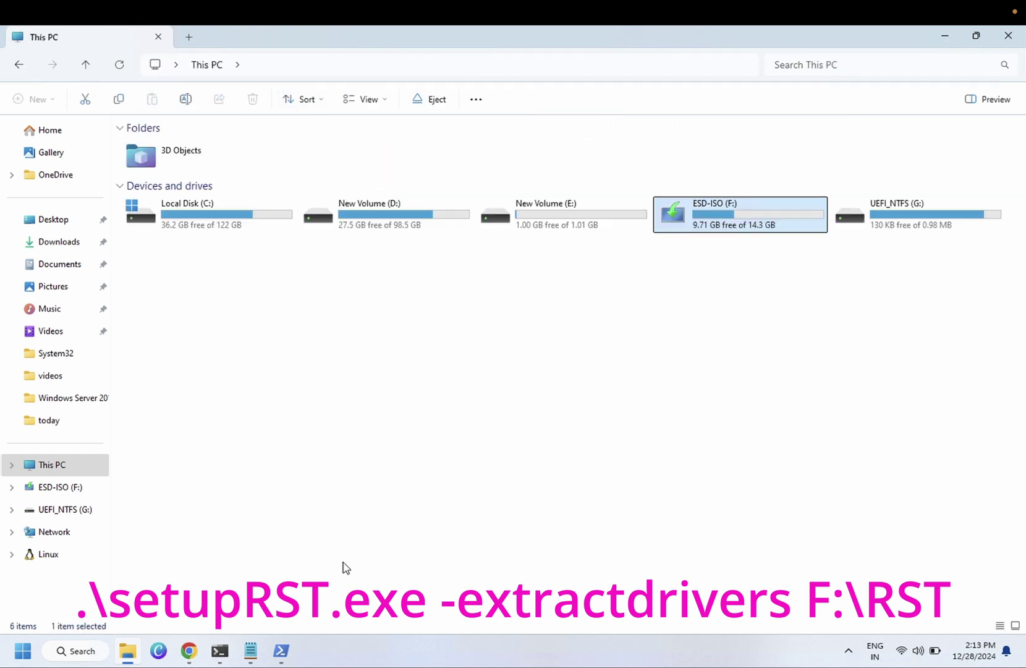
left_click(282, 650)
key("ctrl+v")
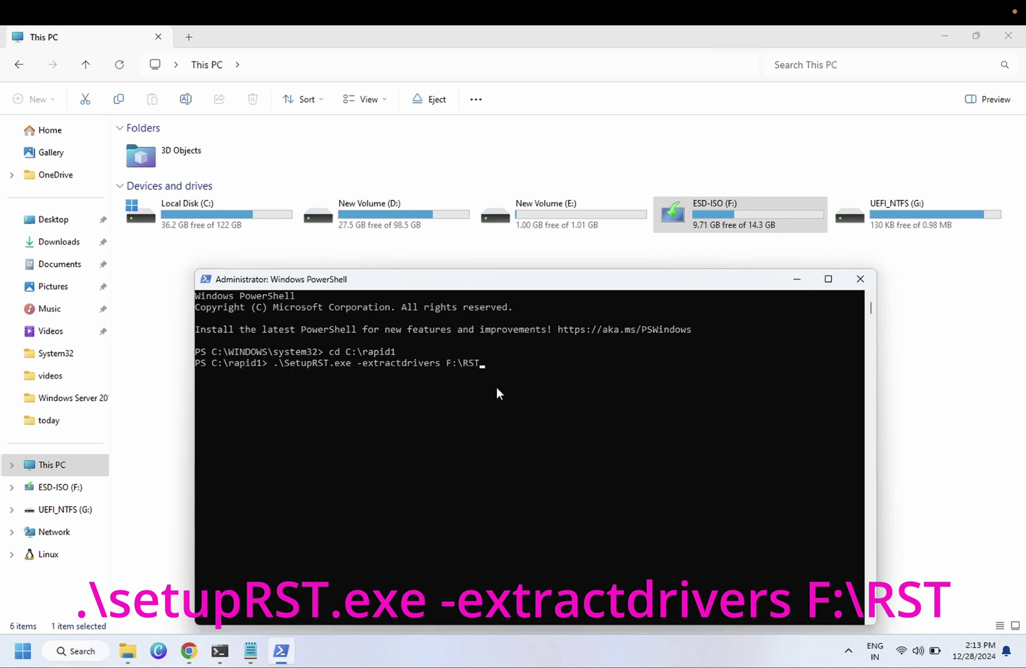
Run the extraction command to F:\RST to start the Intel RST extractor.
key("Return")
left_click(482, 372)
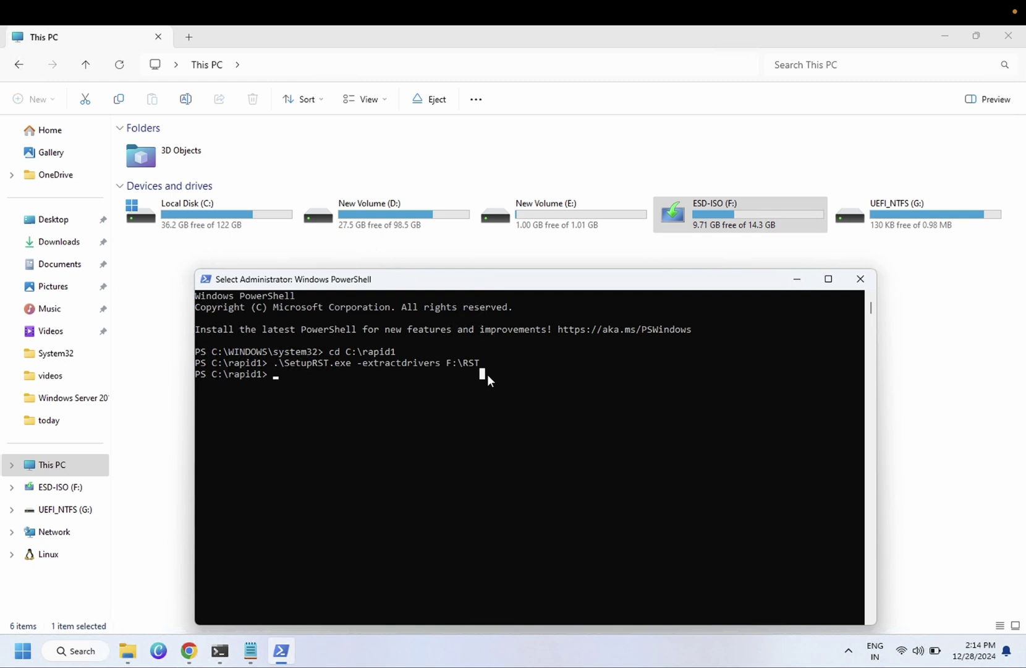
key("Escape")
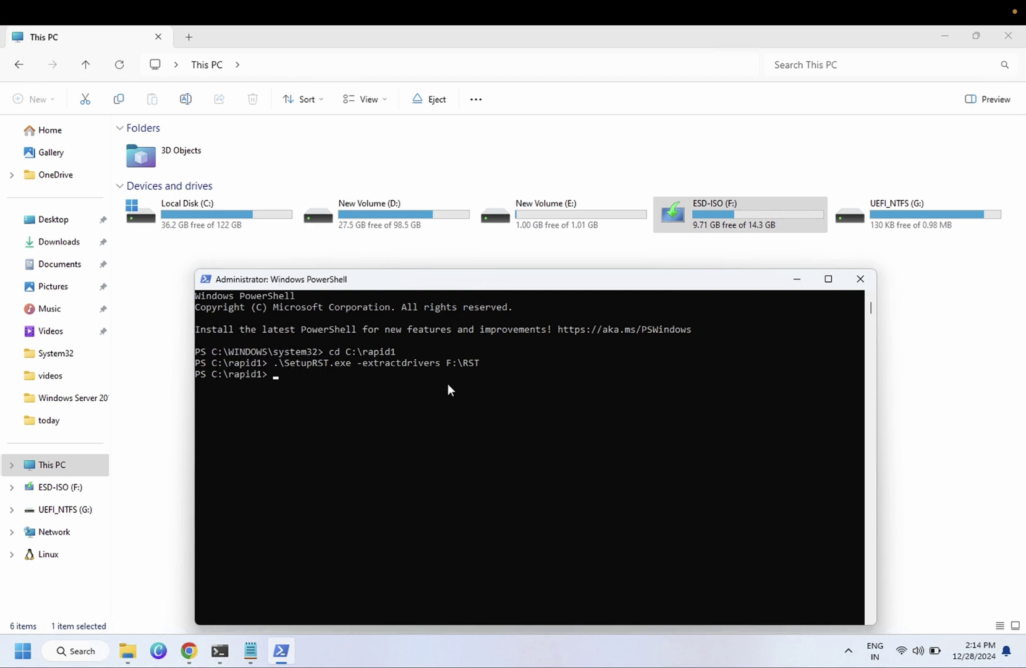
left_click(488, 370)
Recall the command, change the destination to d:\RST, and run it again.
key("Up")
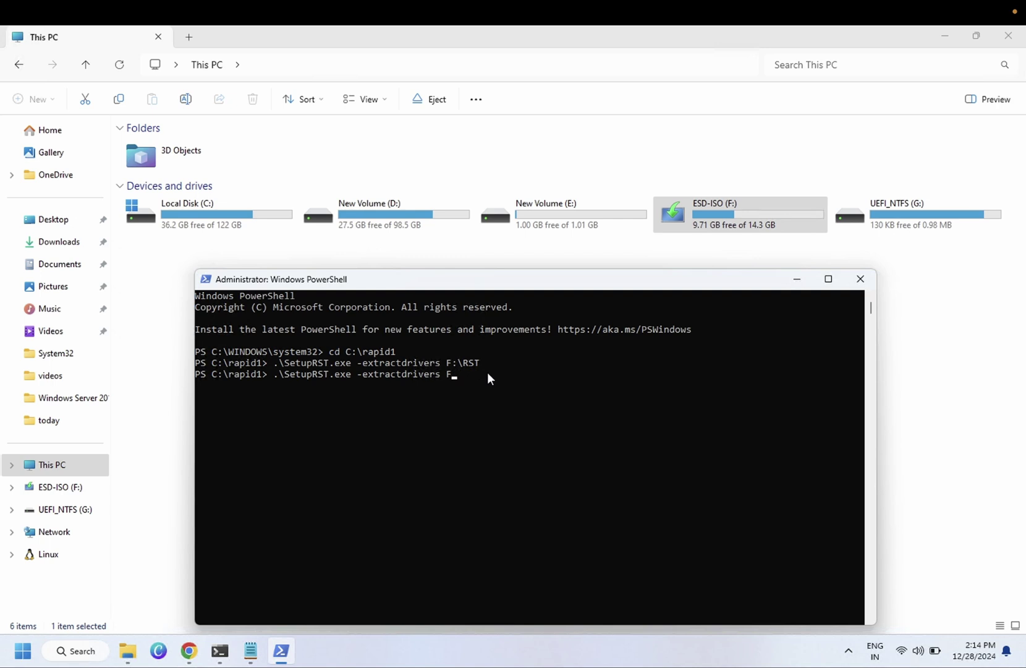
key("BackSpace")
type("d:\\RST")
key("Return")
Browse ESD-ISO (F:) down to RST\production\Windows10-x64\19041\Drivers\VMD.
double_click(730, 218)
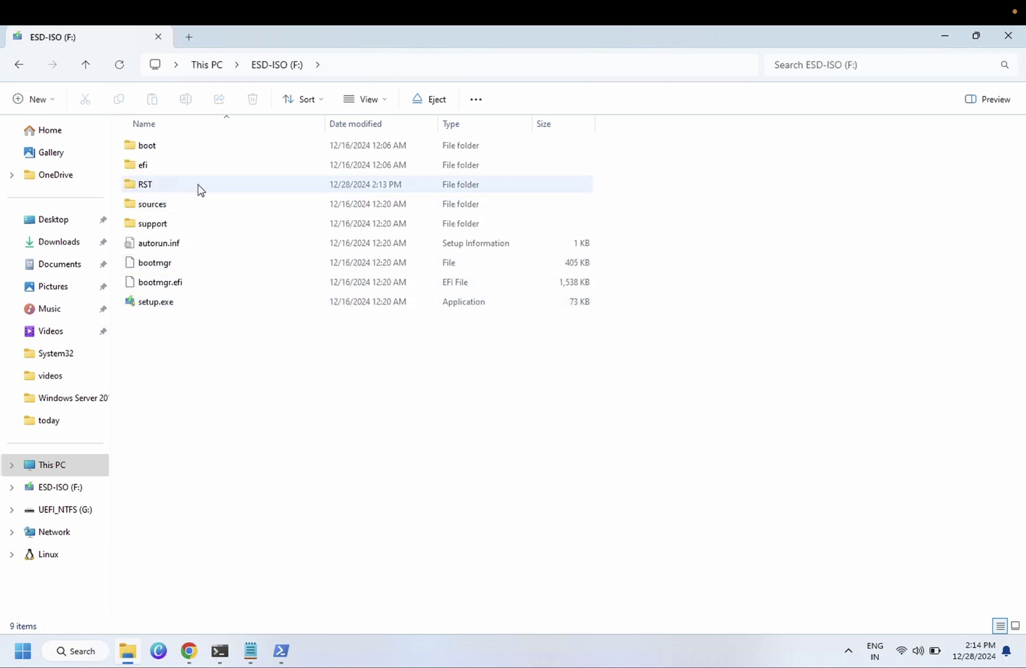
double_click(183, 191)
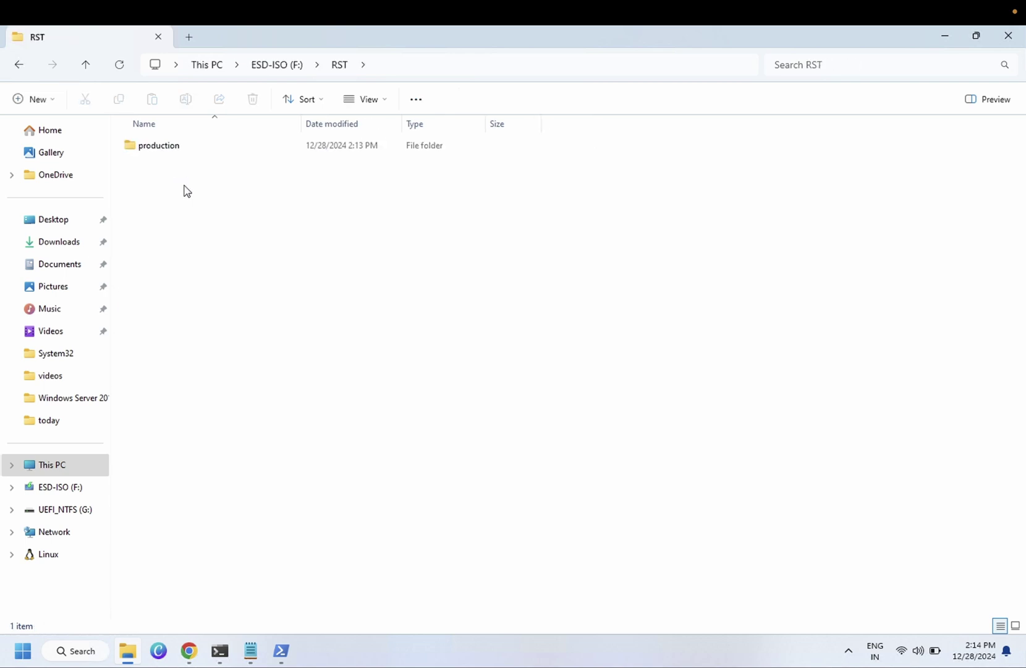
double_click(199, 146)
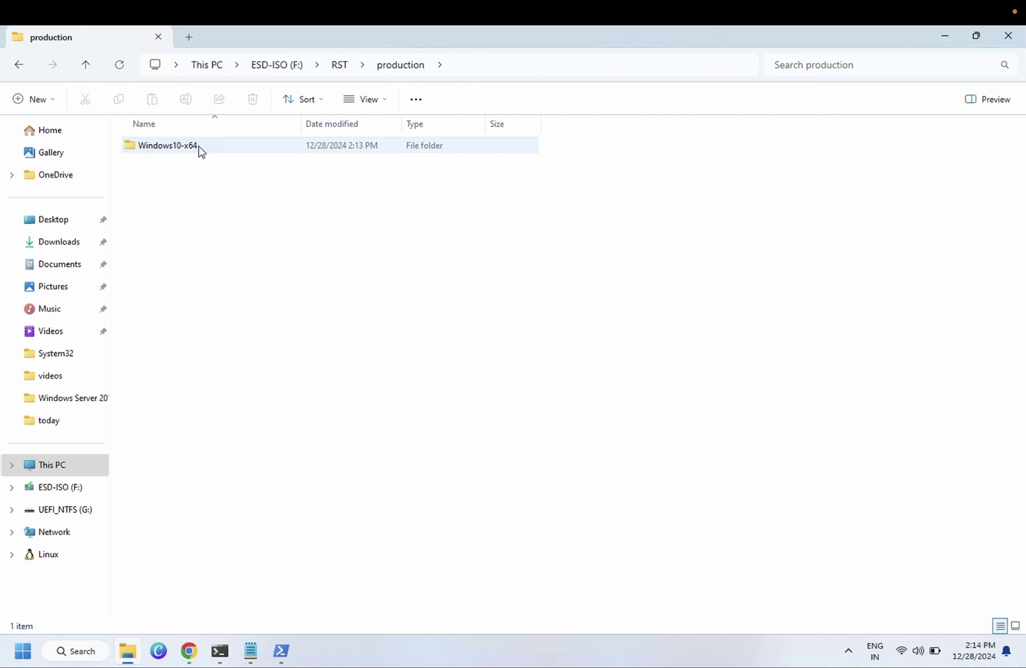
double_click(199, 146)
double_click(199, 147)
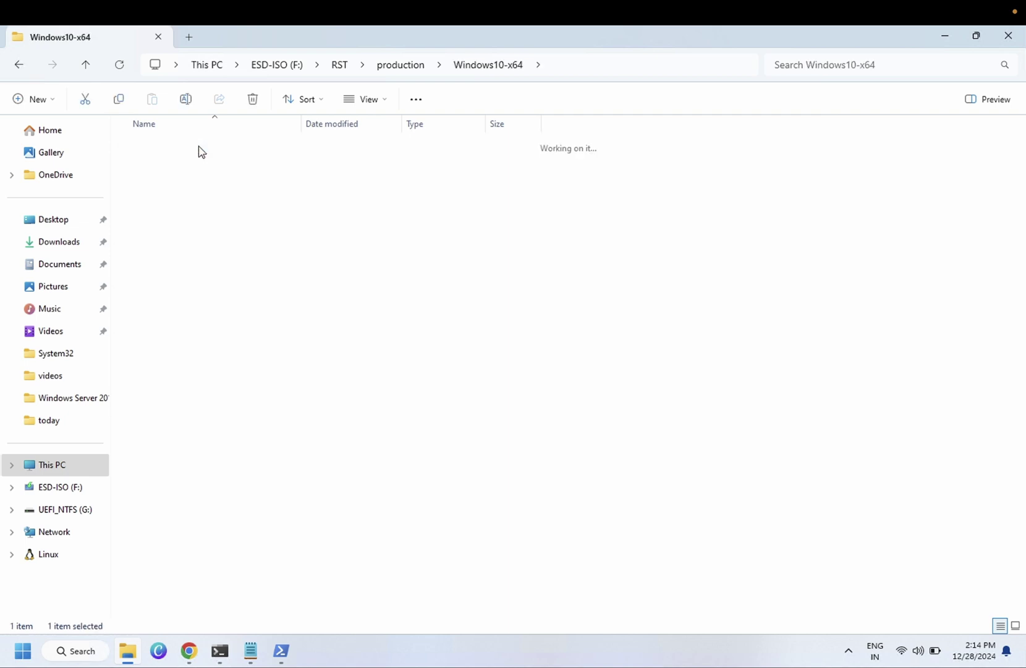
double_click(201, 151)
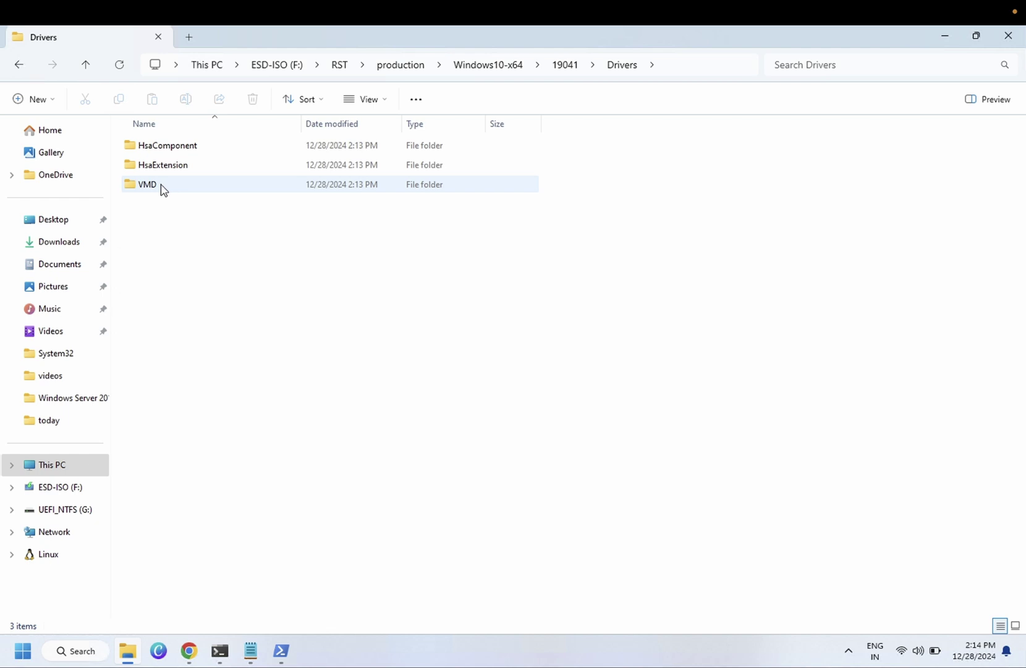
double_click(163, 186)
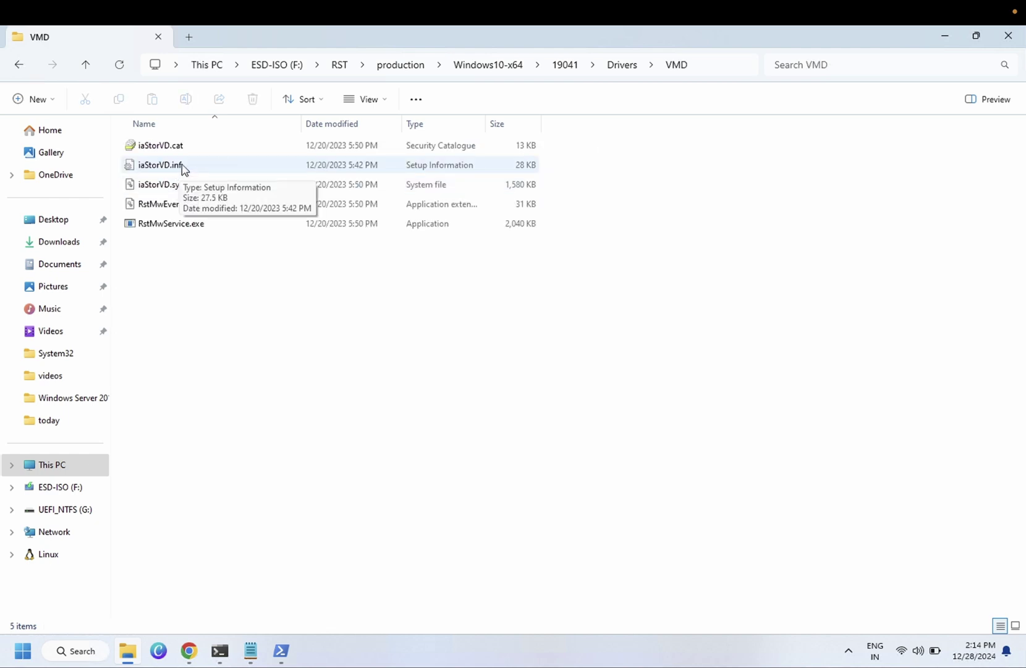
Select the iaStorVD.inf and iaStorVD.sys driver files, ending with iaStorVD.sys selected.
left_click(189, 169)
left_click(176, 187)
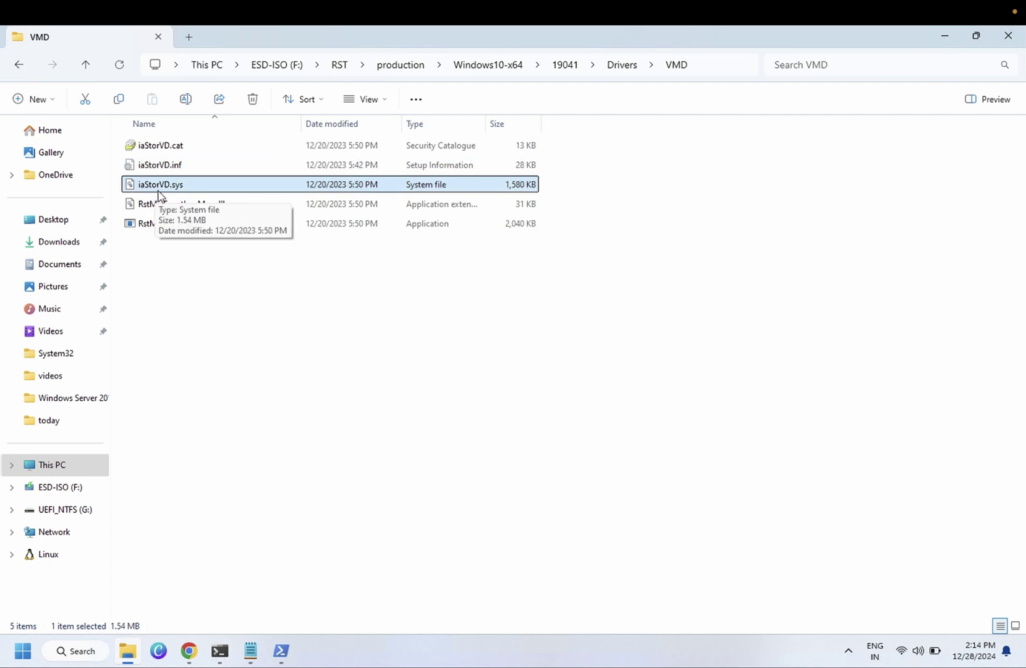
left_click(198, 193, "ctrl")
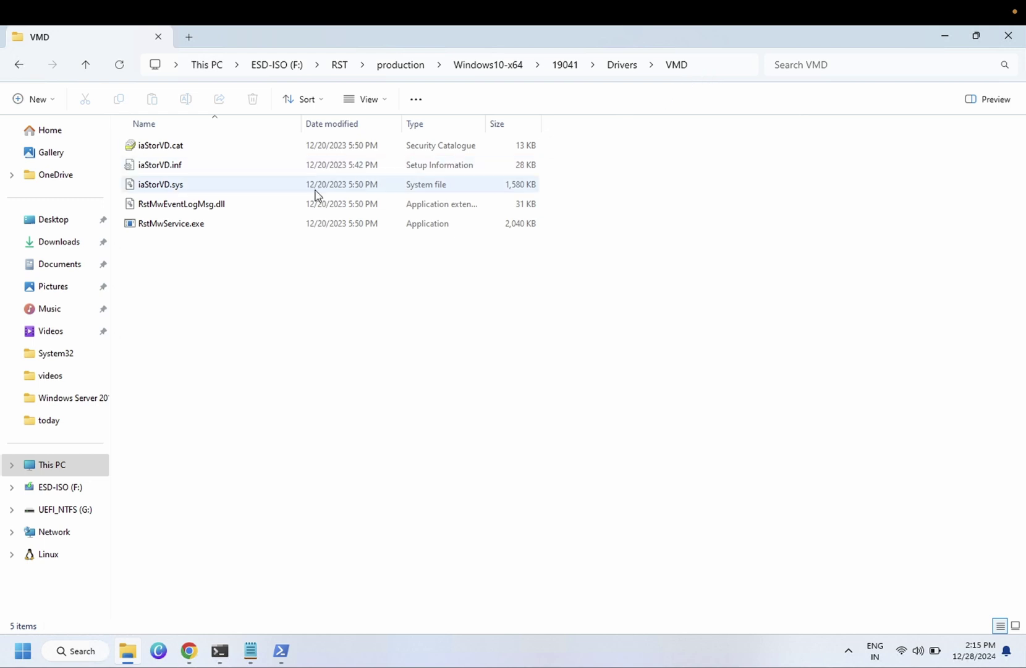
left_click(184, 186)
Copy the RST folder from the root of New Volume (D:).
left_click(53, 468)
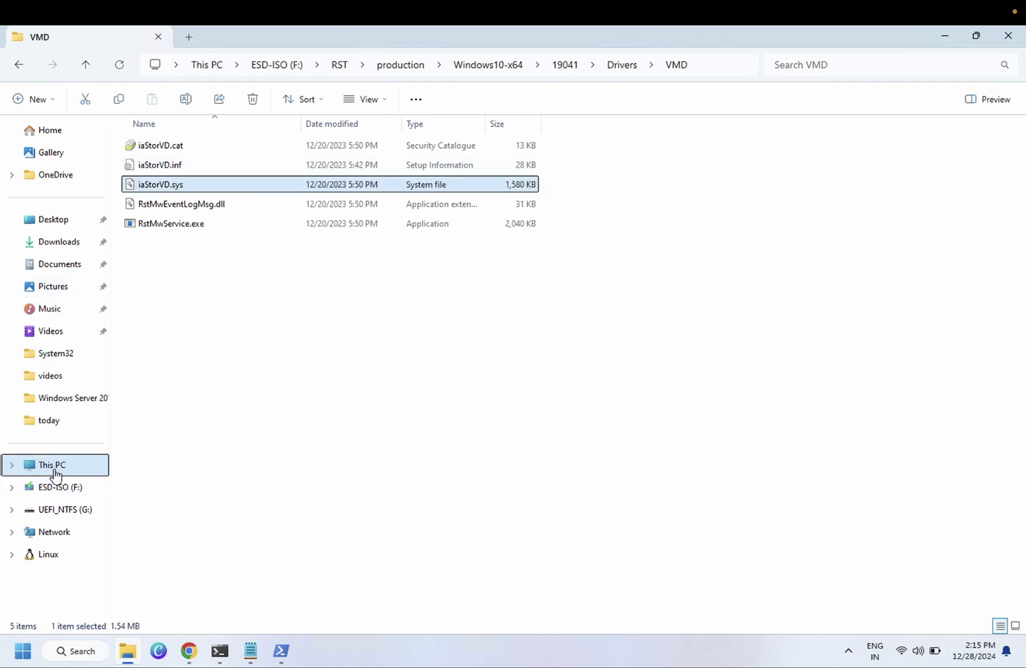
left_click(556, 229)
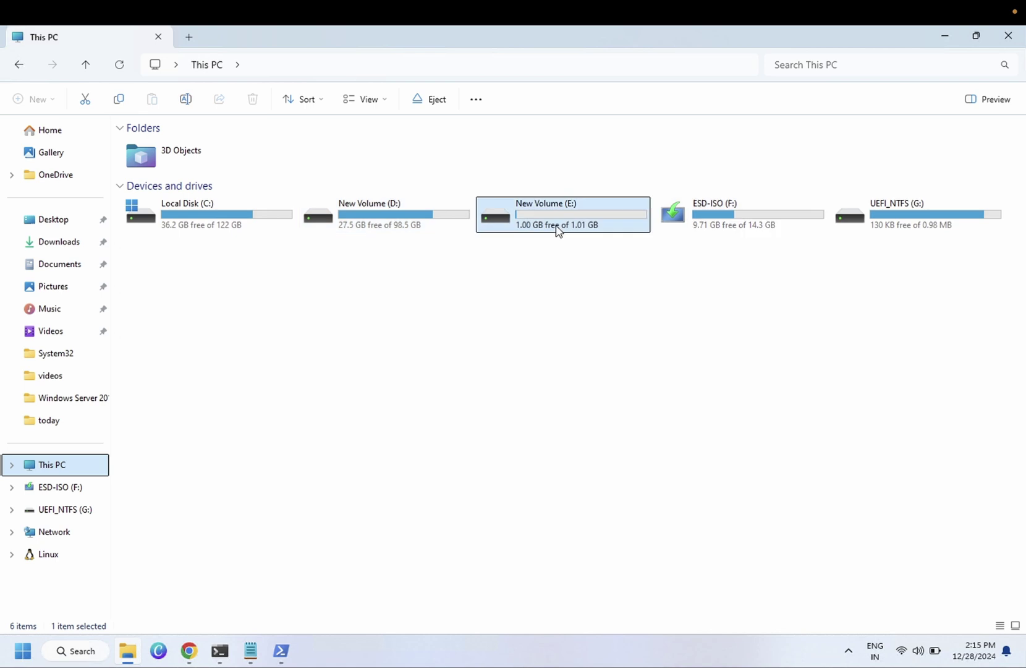
left_click(418, 225)
double_click(417, 225)
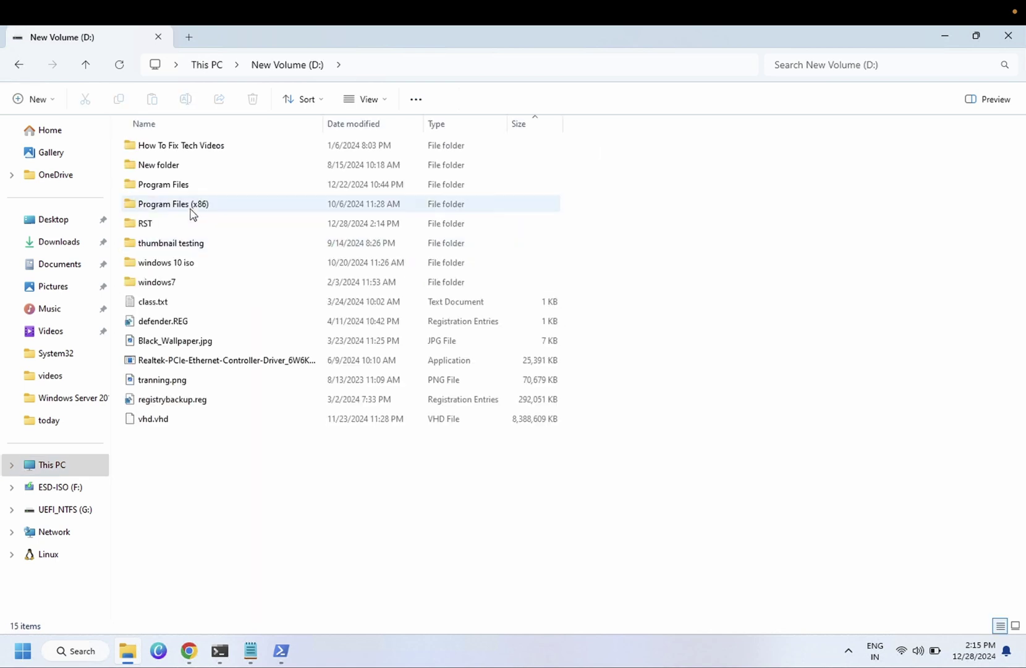
left_click(169, 229)
double_click(169, 230)
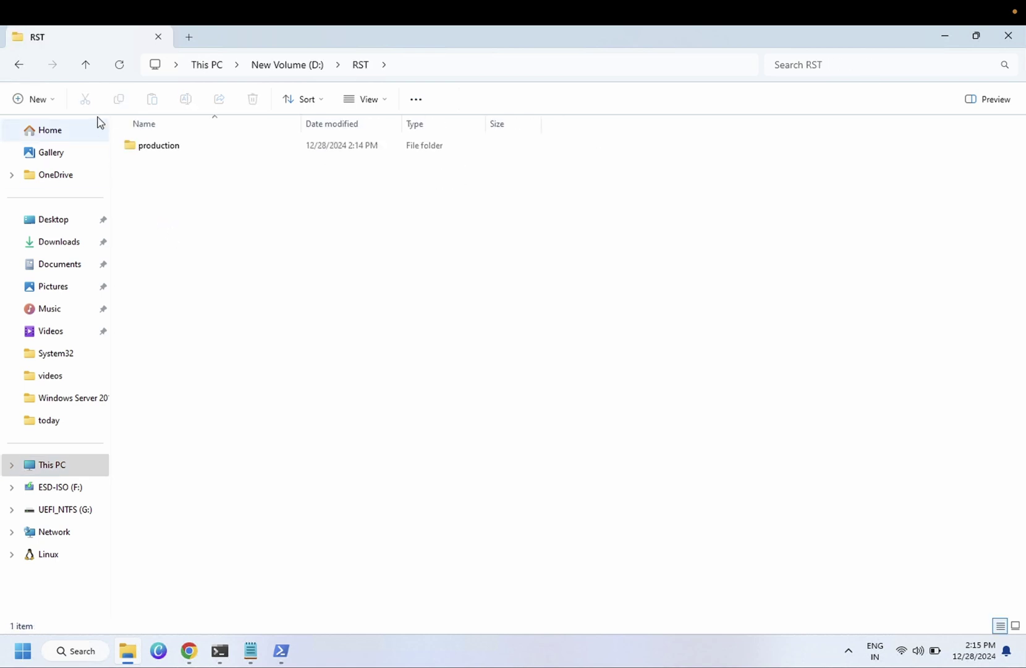
left_click(87, 66)
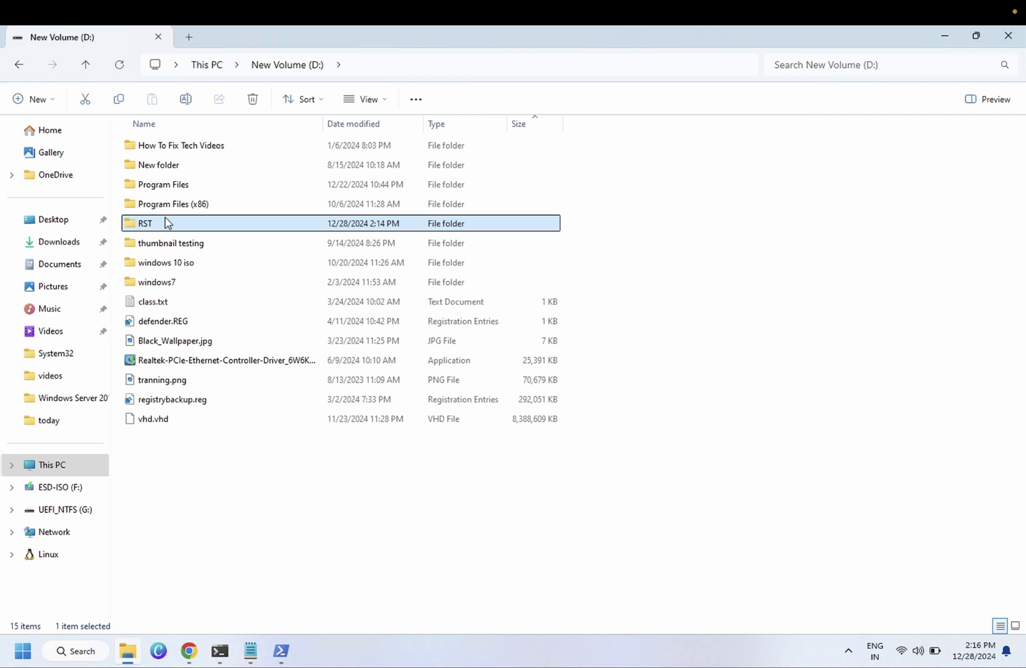
right_click(167, 222)
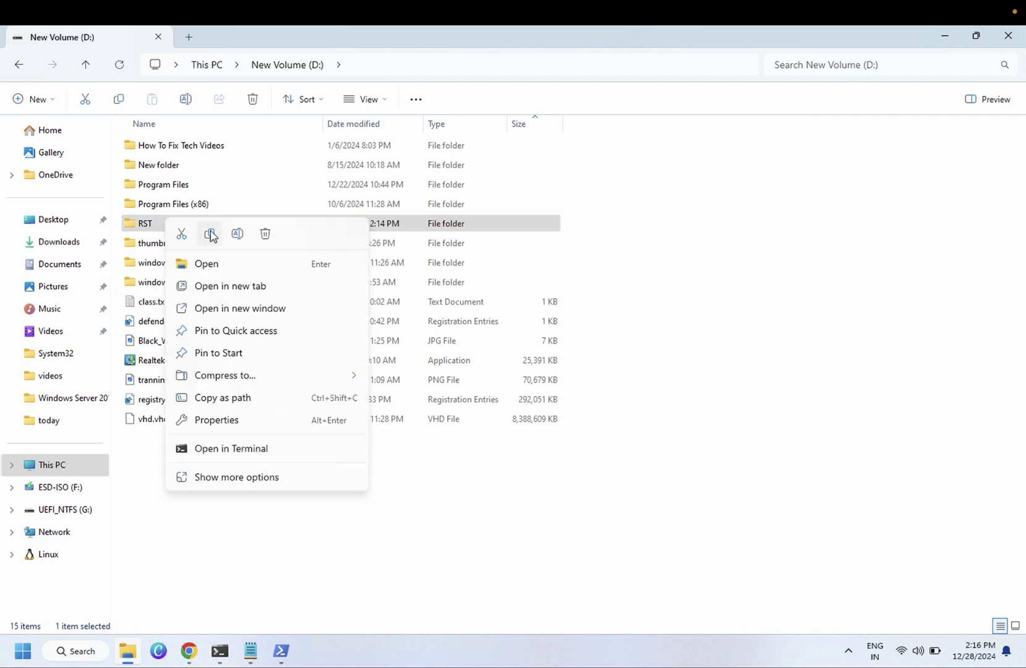
left_click(212, 234)
Open the ESD-ISO (F:) USB root and bring up its paste menu.
left_click(70, 465)
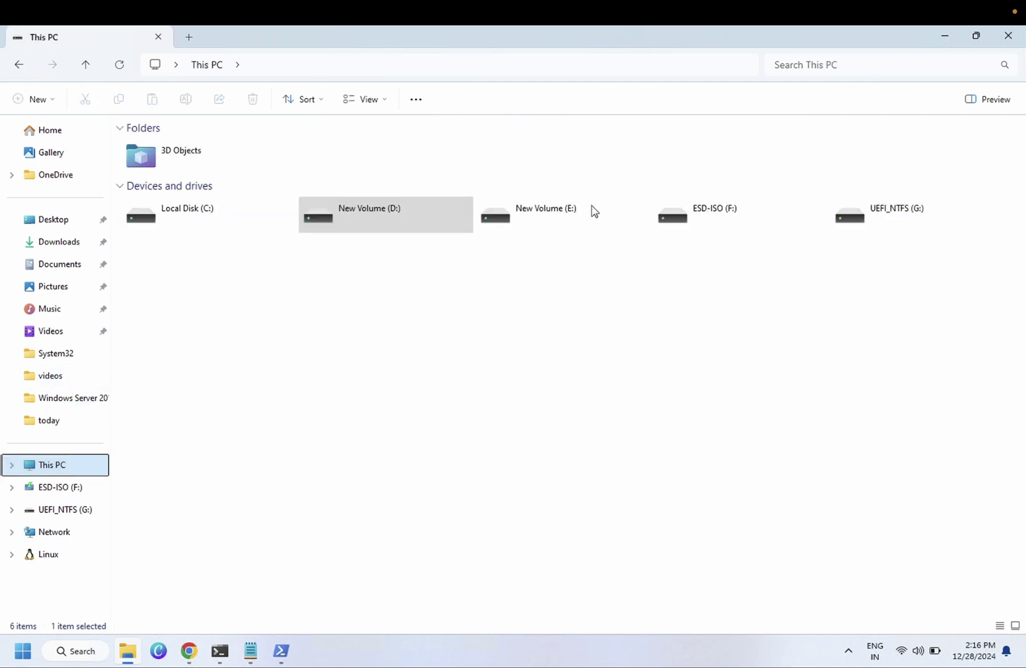
double_click(717, 231)
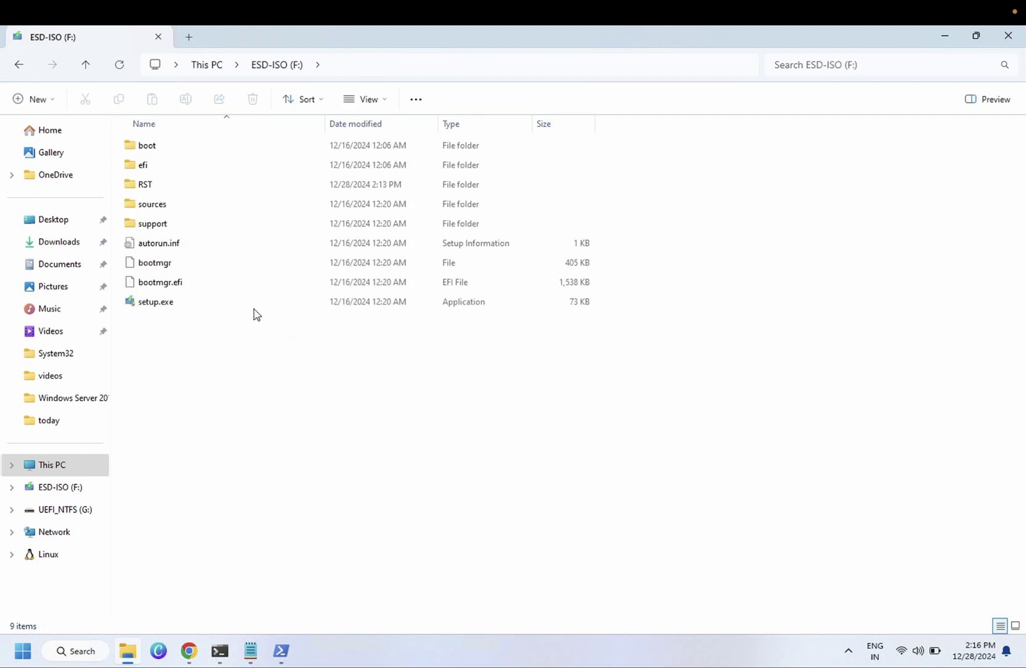
right_click(212, 349)
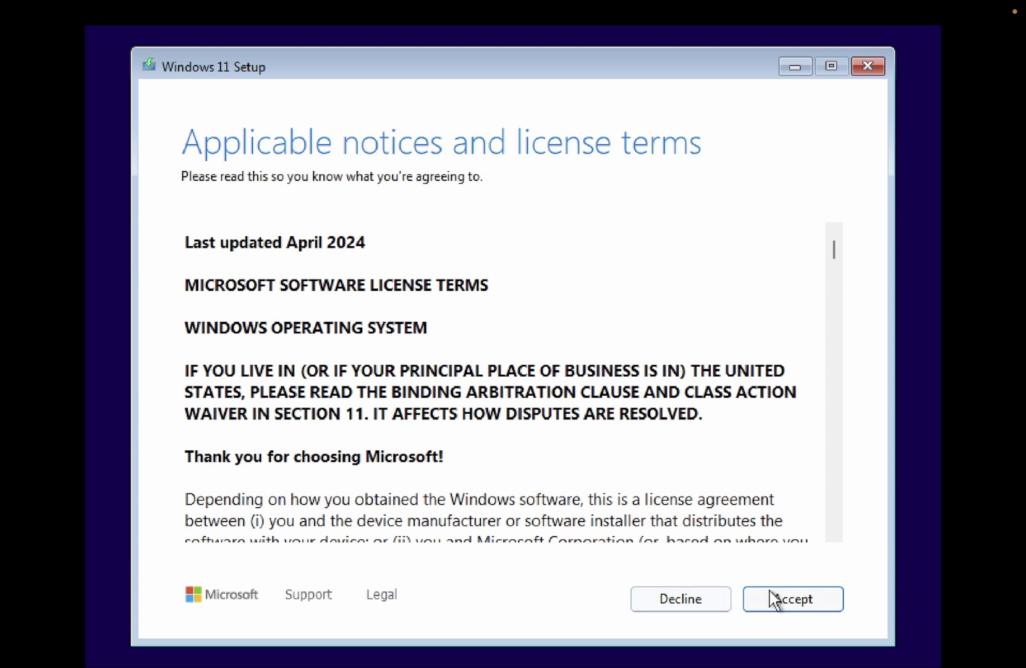
Accept the Windows 11 license terms and choose Load Driver.
left_click(784, 597)
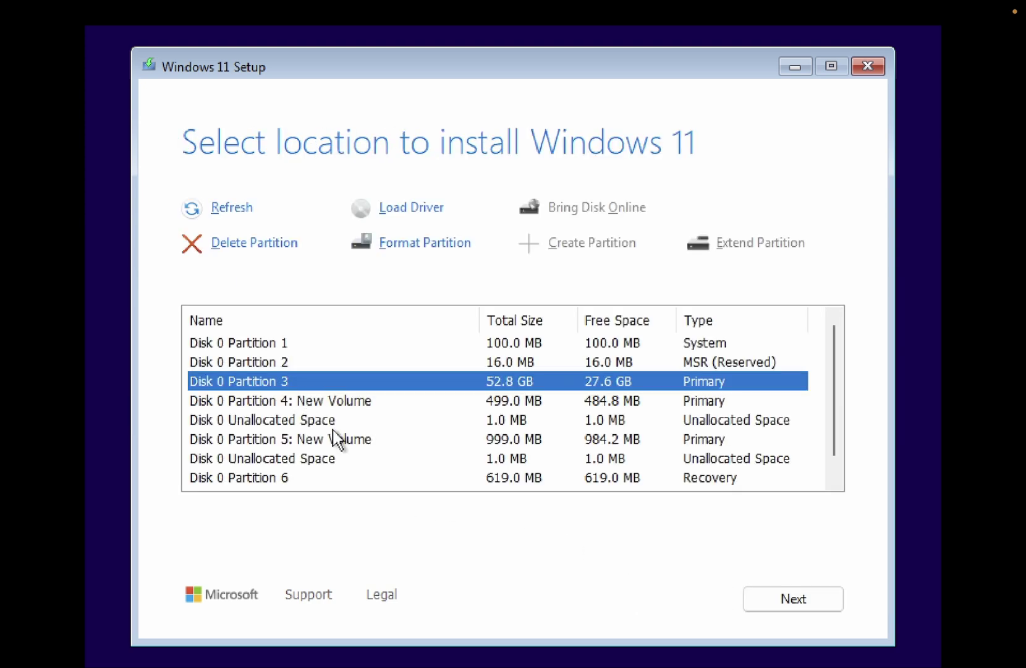
left_click(405, 212)
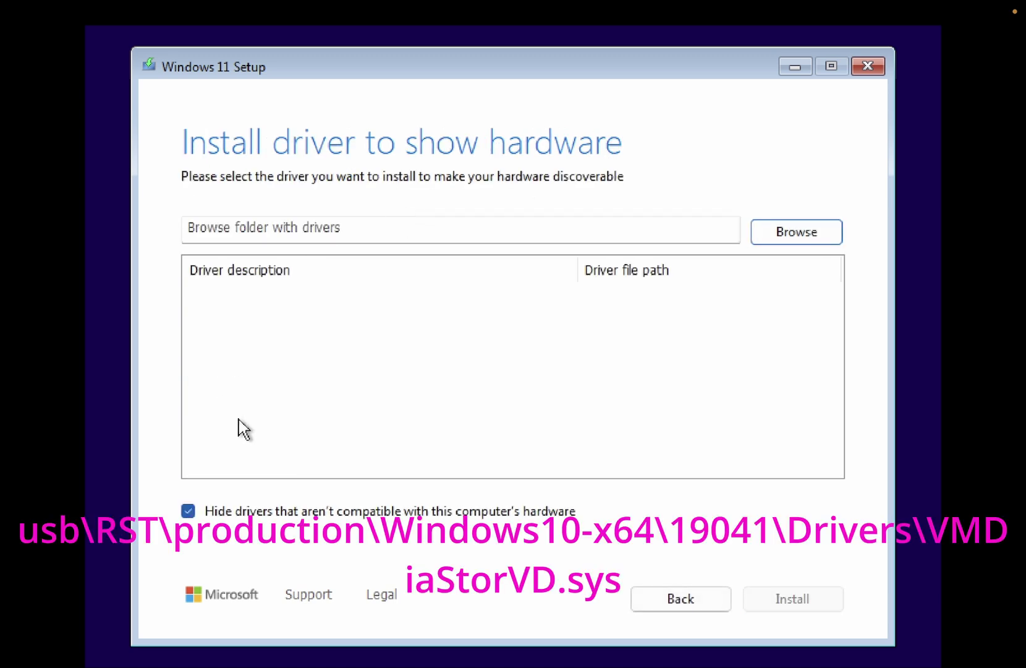
Browse the CD drives' sources folder in the driver picker, cancel it, and quit Setup.
left_click(771, 235)
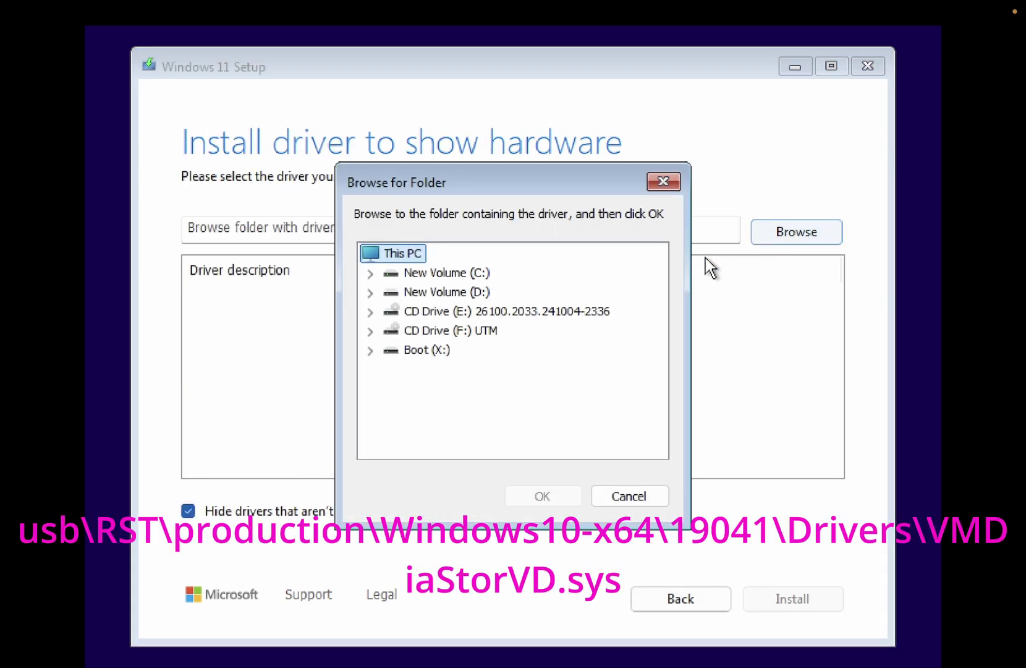
left_click(427, 331)
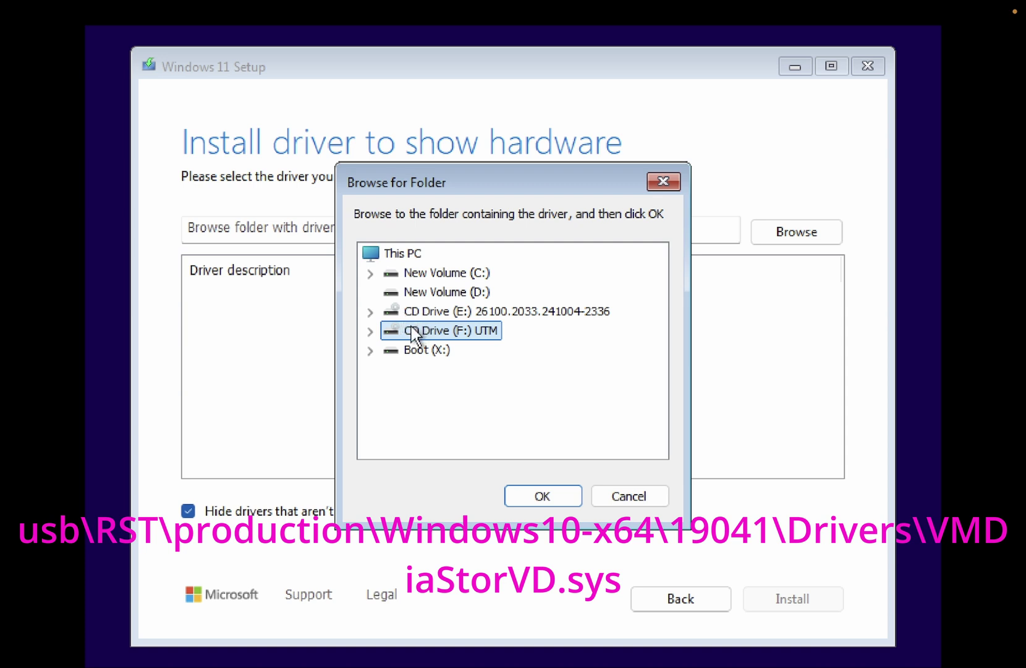
double_click(427, 311)
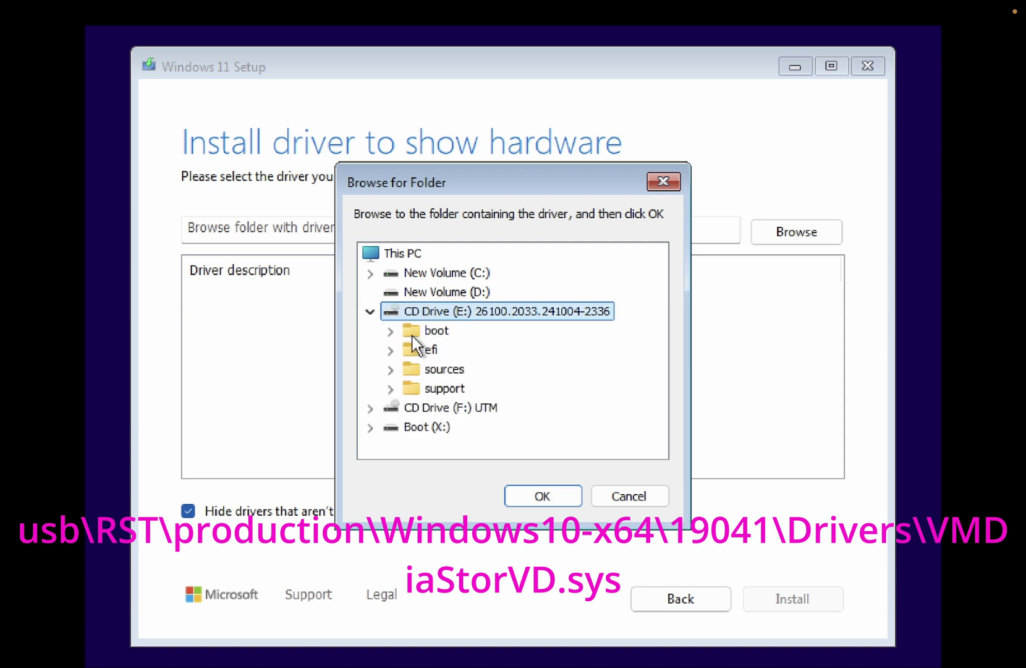
left_click(440, 370)
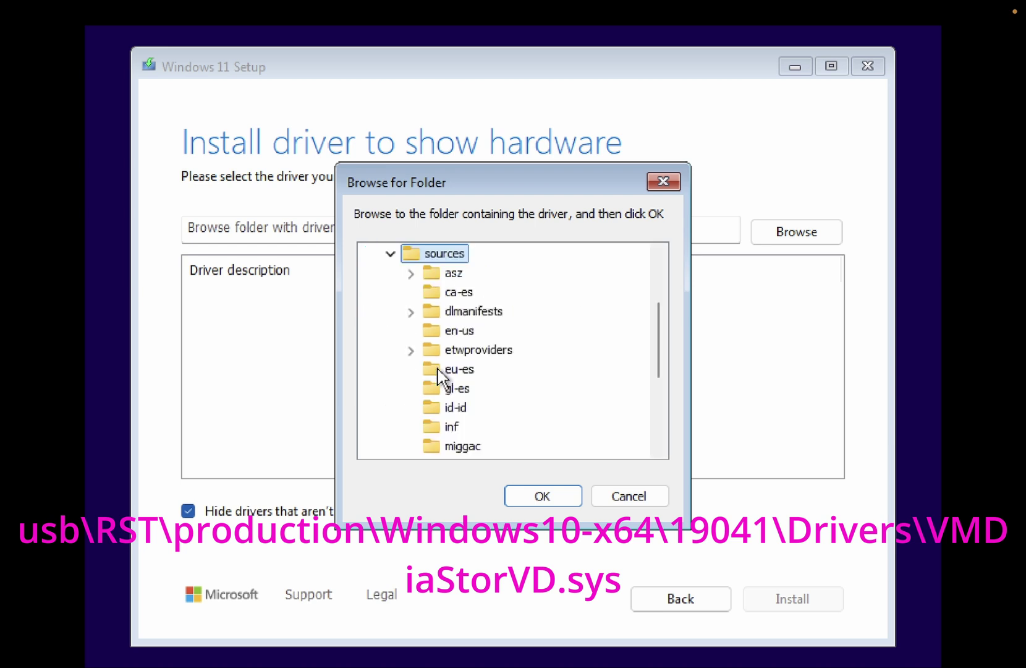
scroll(451, 358, "up", 2)
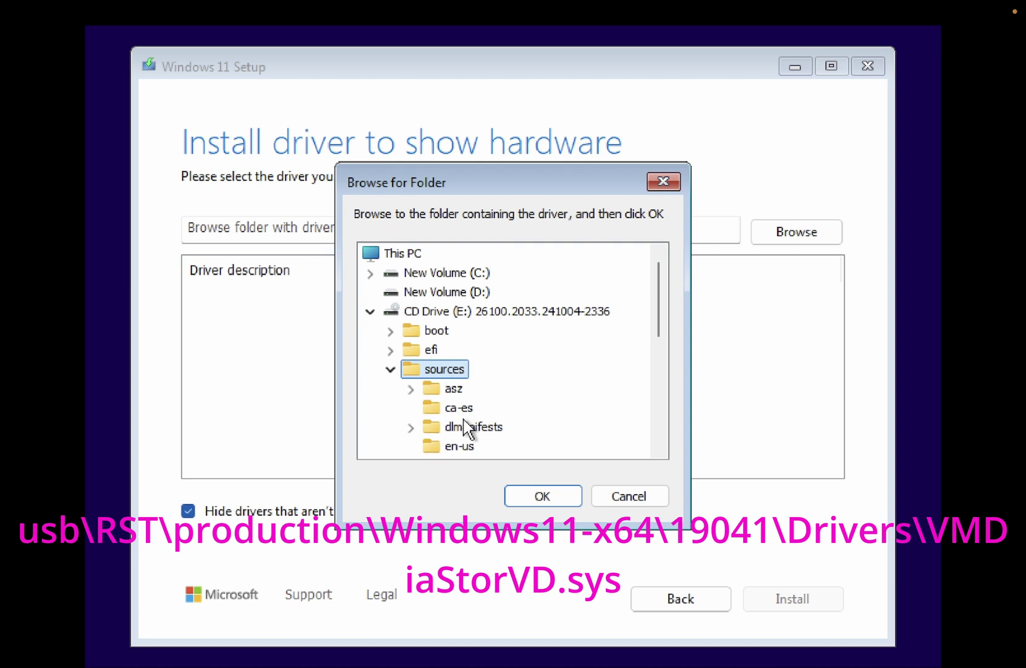
left_click(647, 494)
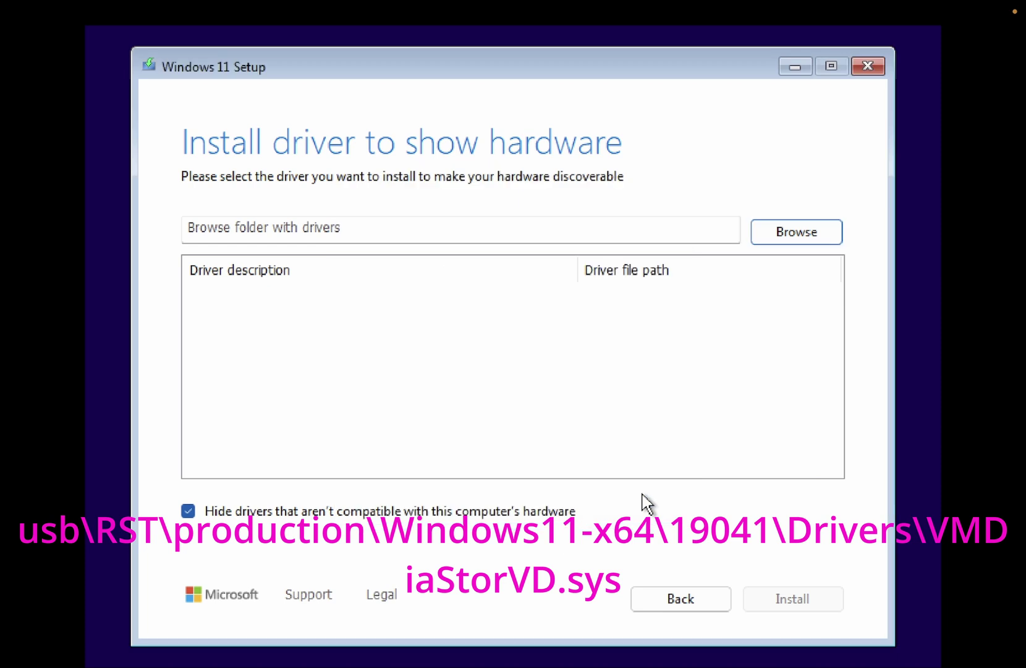
left_click(673, 593)
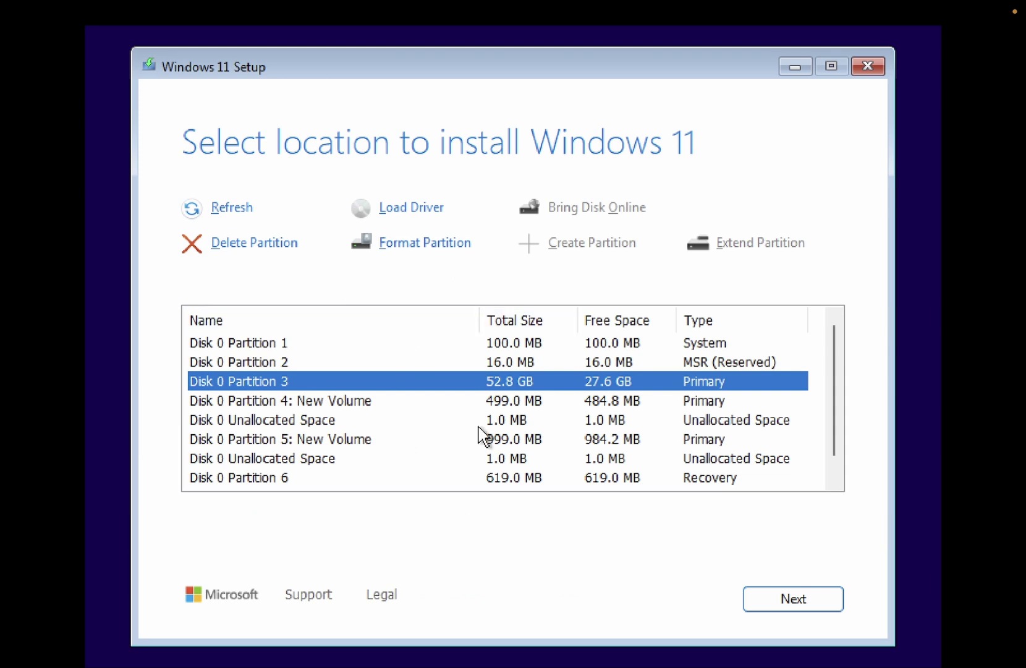
left_click(869, 66)
Confirm quitting Setup and return to Chrome's HP Pavilion x360 support tab.
left_click(508, 436)
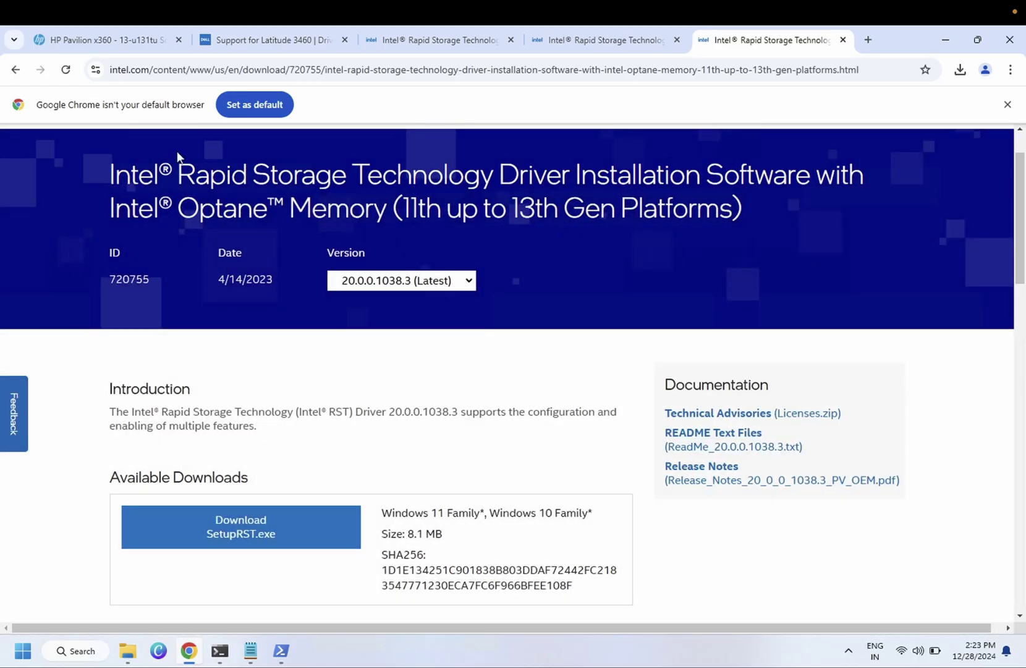
left_click(126, 45)
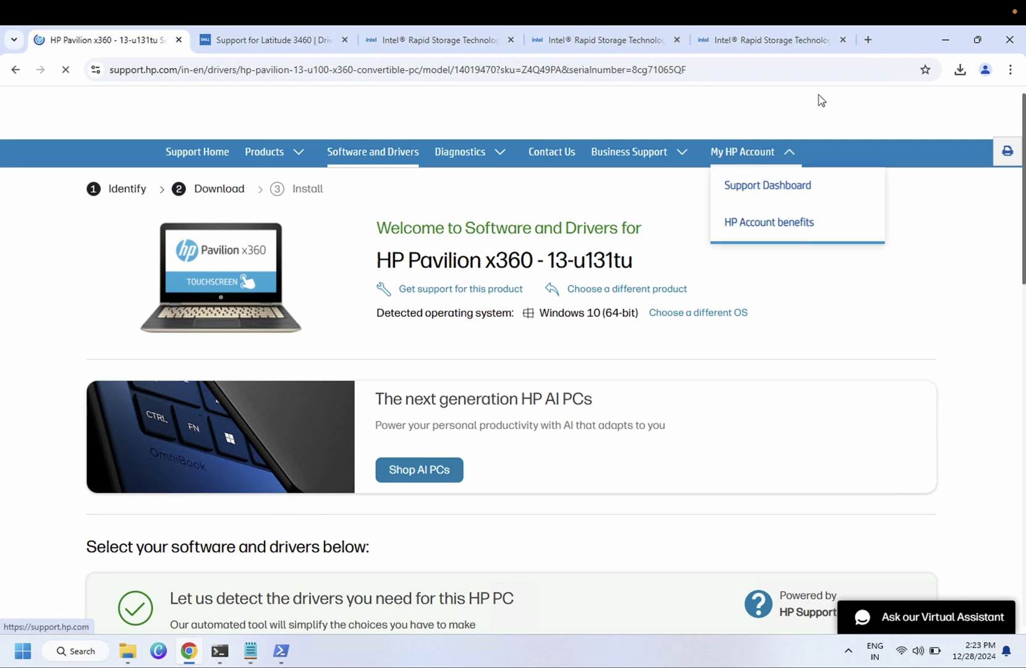
Search 'hp dri' in a new tab, open HP's driver site and choose Laptop.
left_click(867, 40)
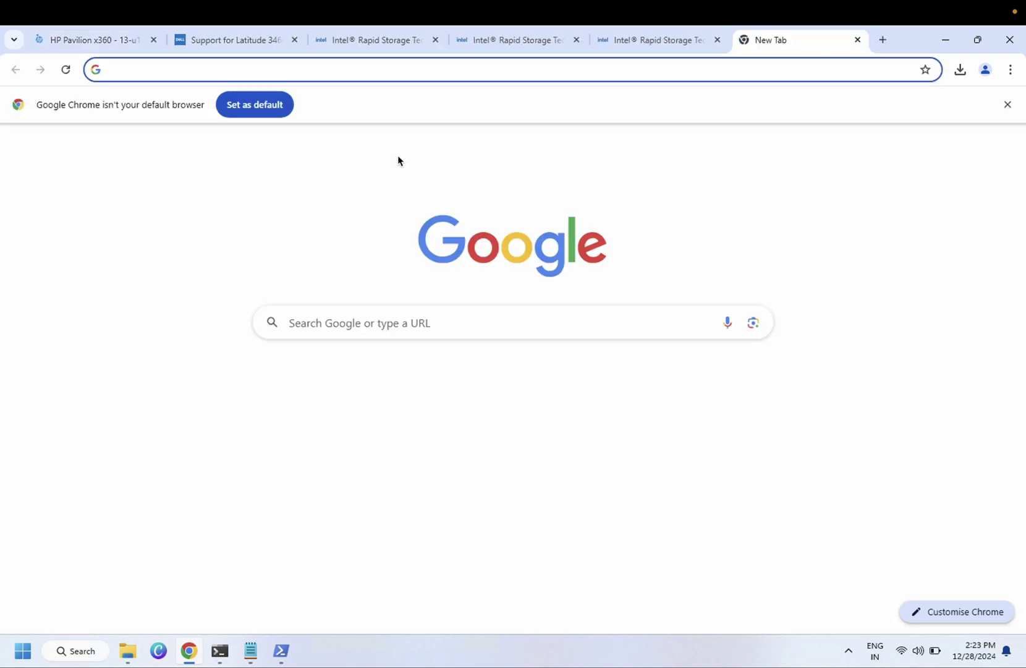
type("hp dri")
key("Return")
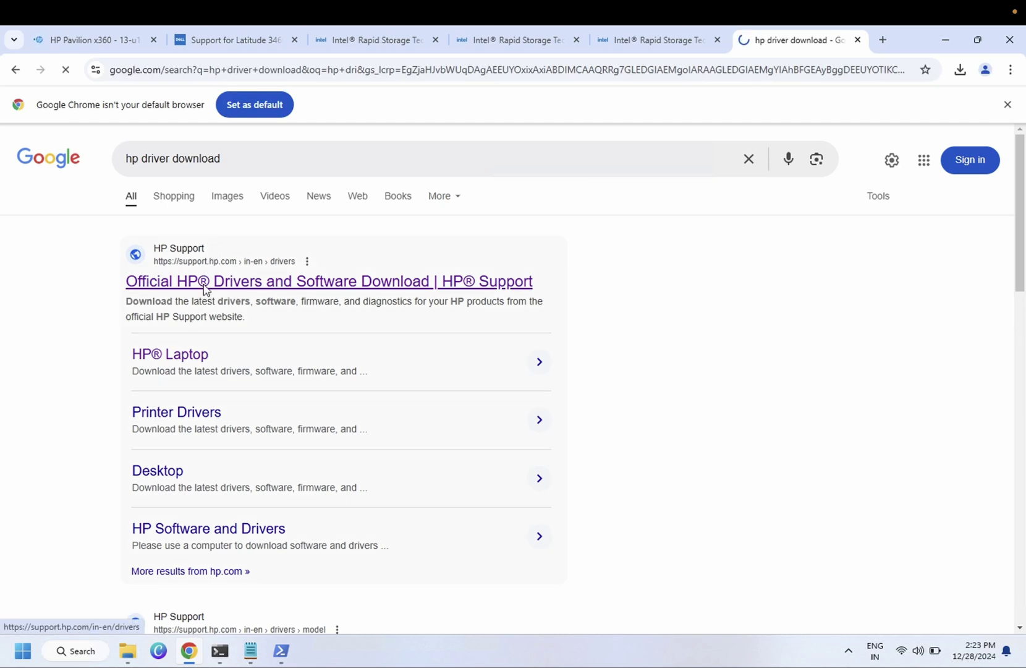
left_click(205, 285)
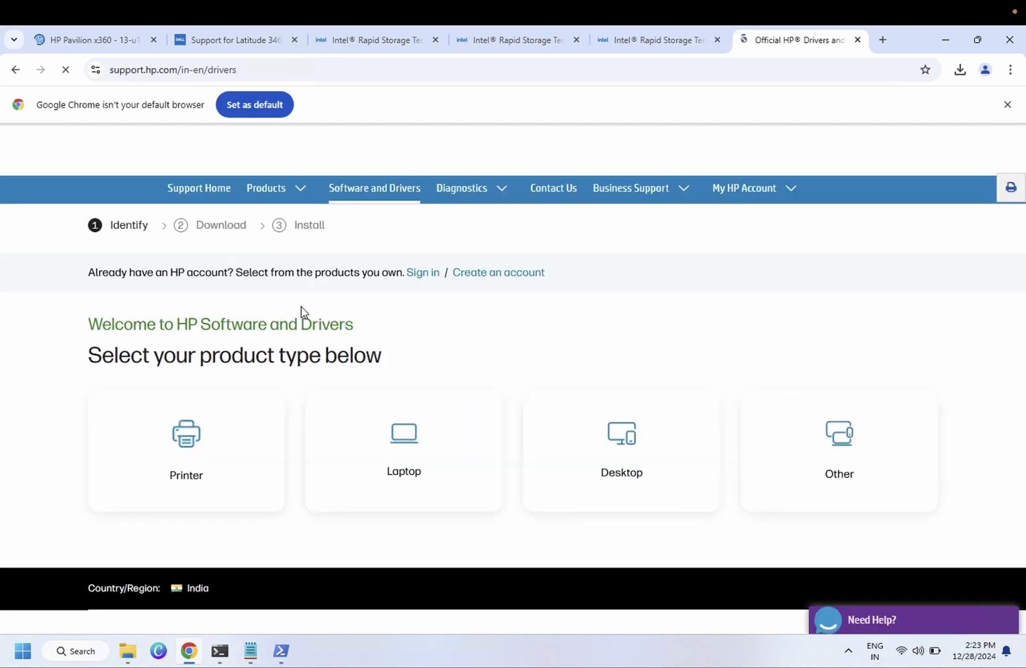
left_click(328, 461)
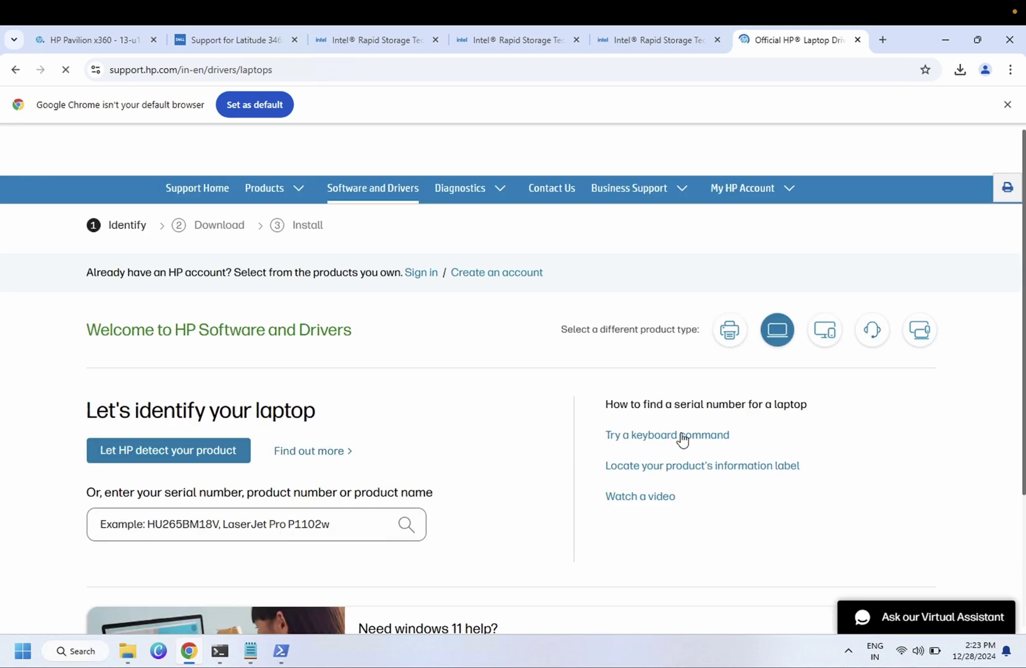
left_click(652, 468)
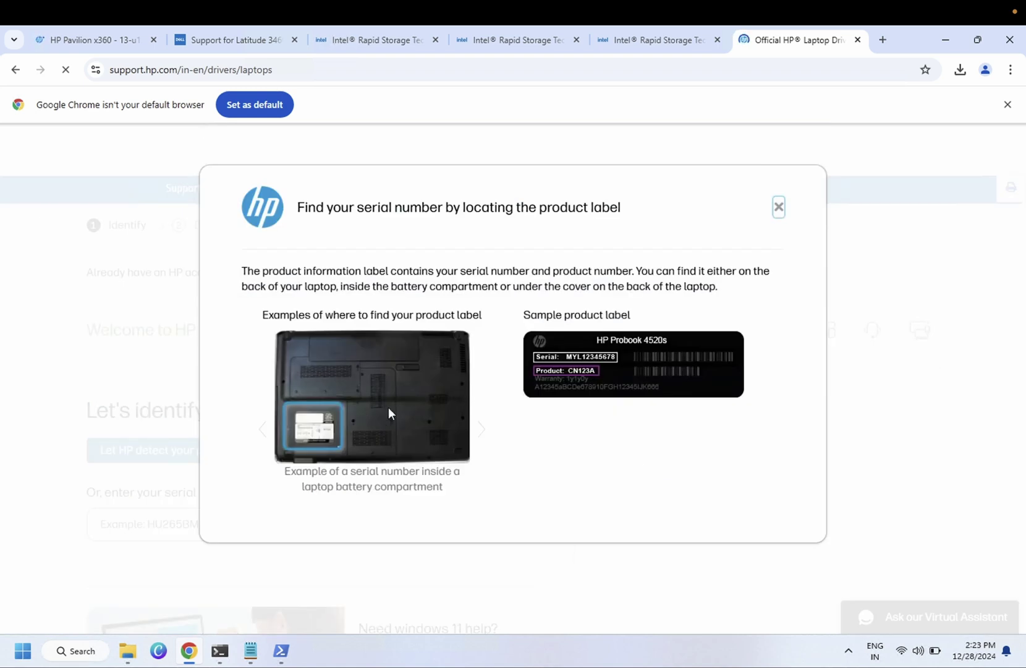
left_click(779, 207)
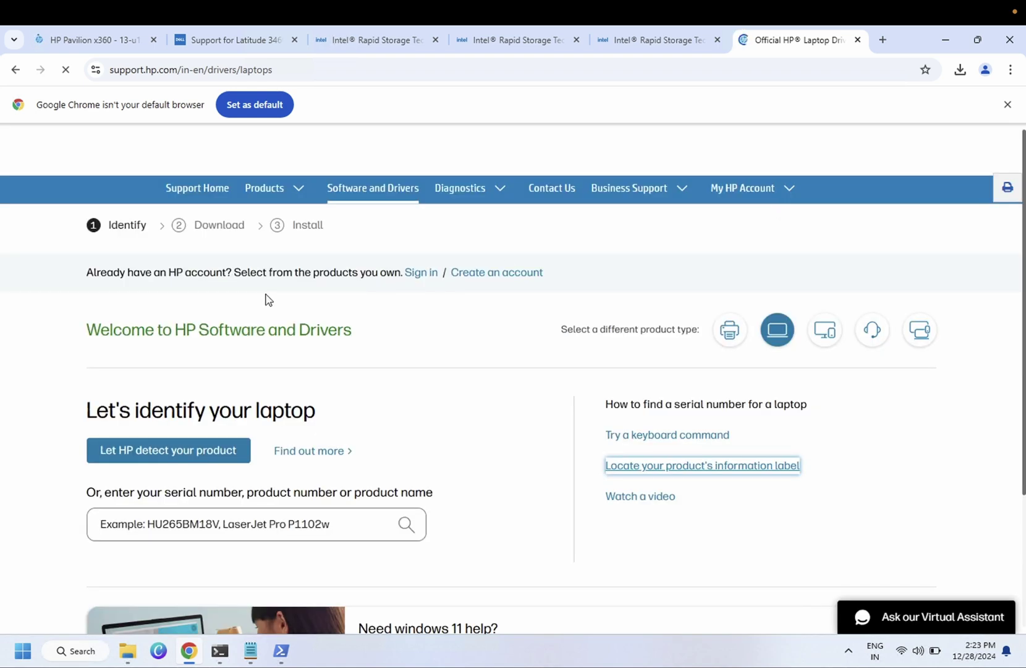
Manually download the Intel Rapid Storage Technology Driver from the Pavilion x360 Driver-Storage list.
left_click(90, 42)
scroll(248, 439, "down", 7)
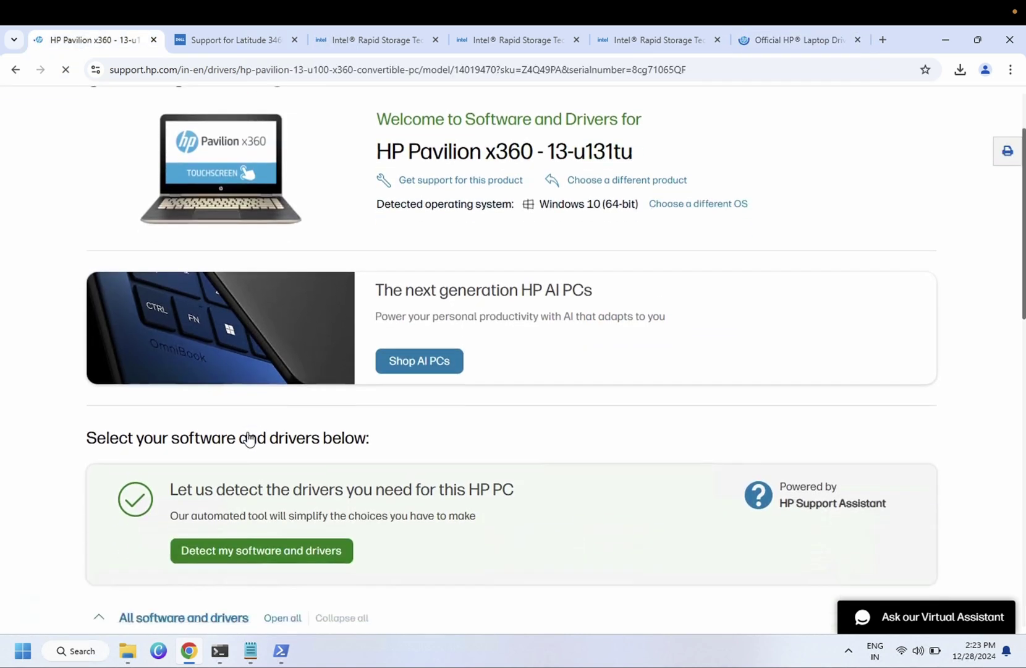
scroll(249, 439, "down", 4)
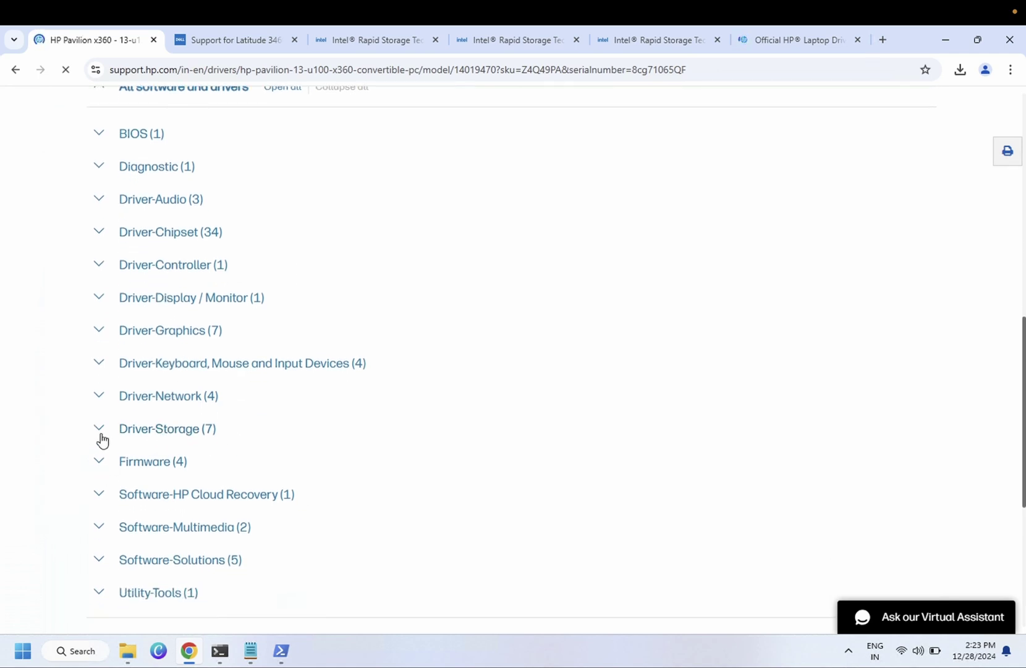
left_click(101, 436)
scroll(155, 489, "down", 2)
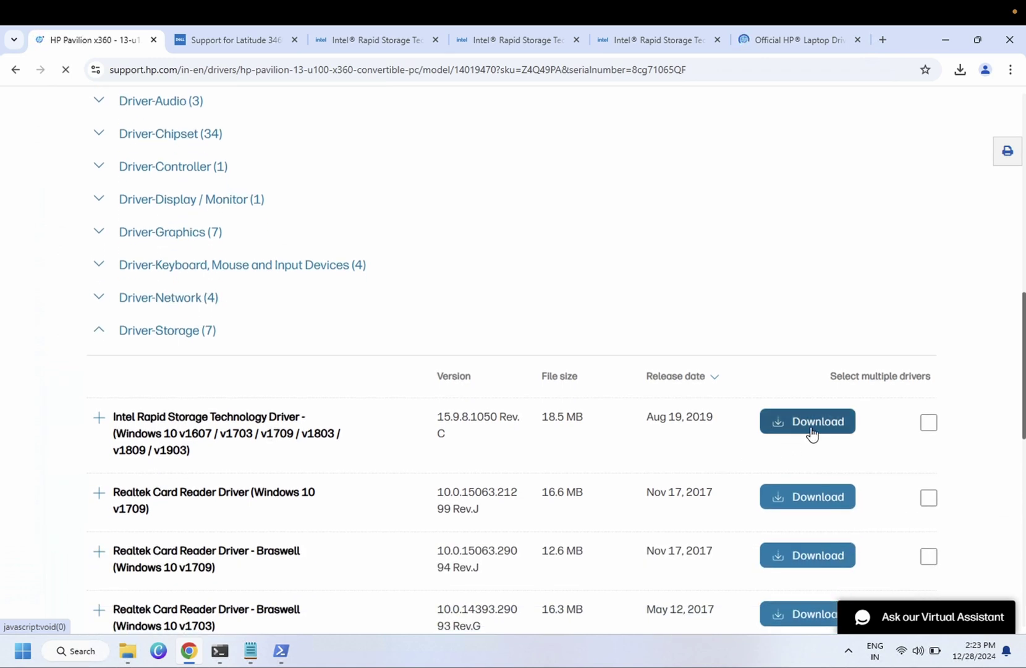
left_click(812, 433)
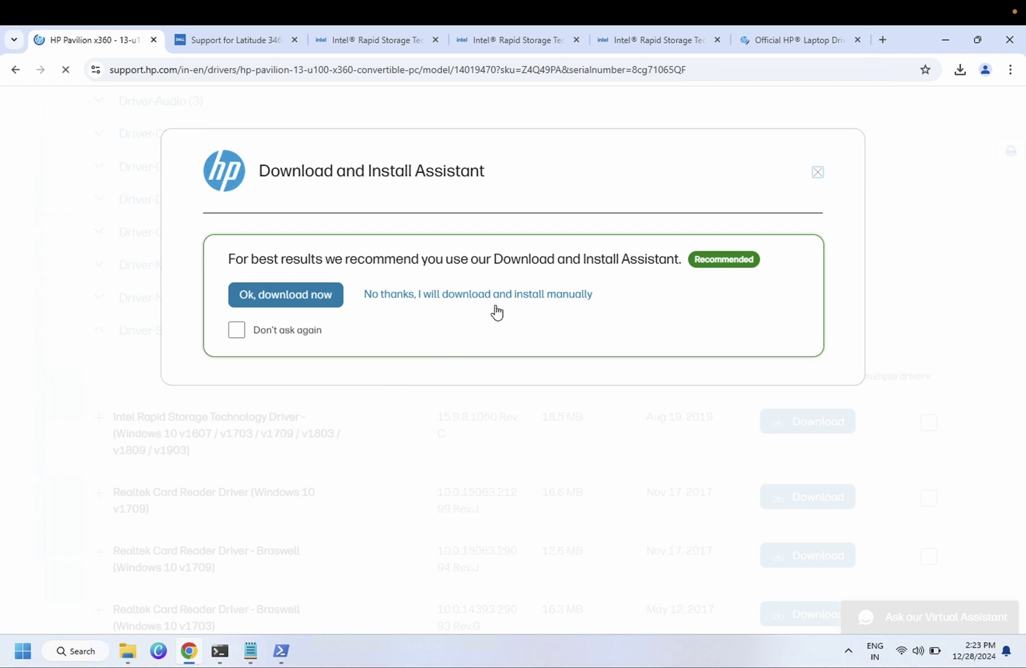
left_click(493, 297)
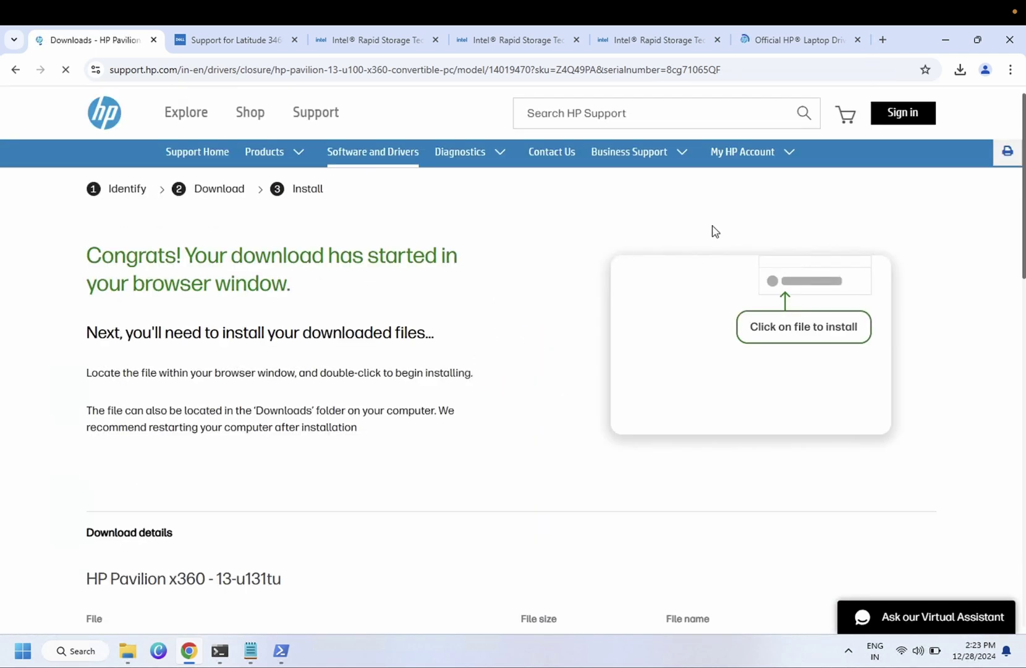
left_click(960, 70)
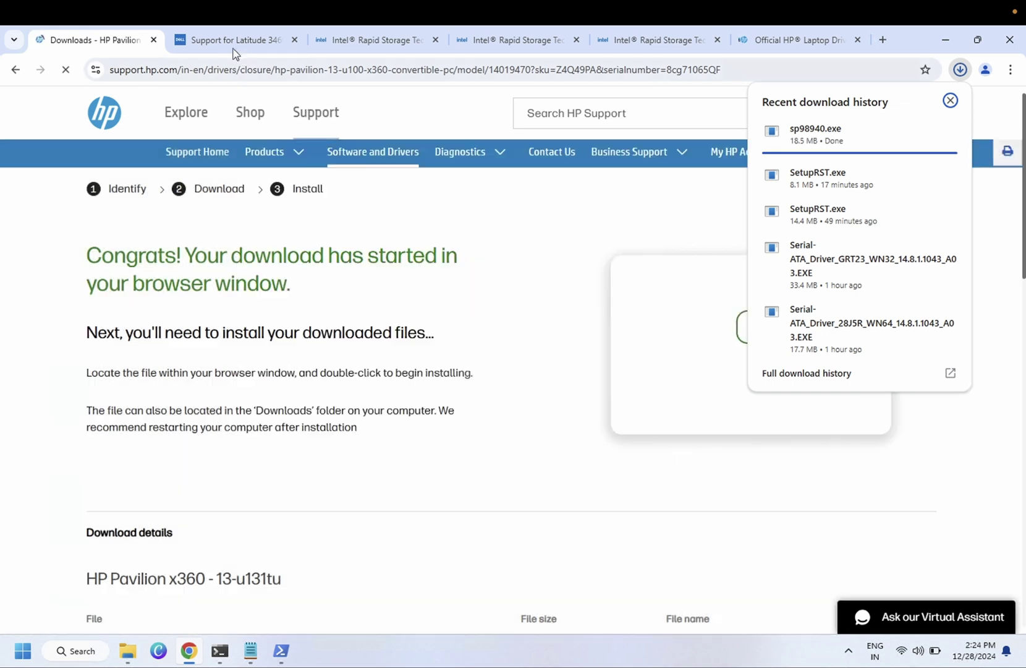
left_click(232, 47)
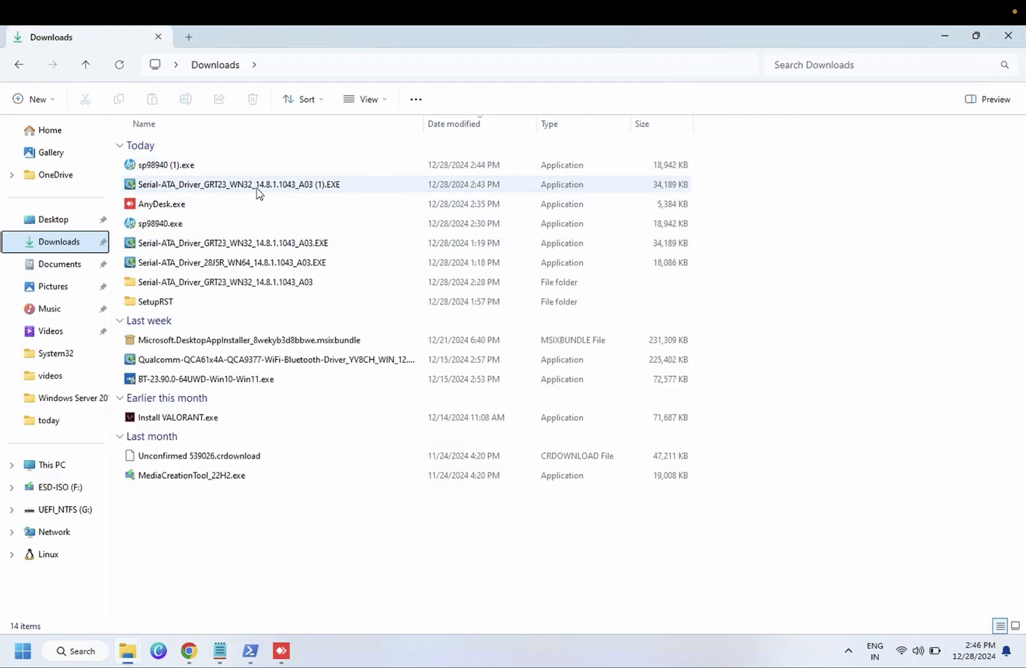
Select the newer Serial-ATA (1).EXE package and expand its full context menu for 7-Zip.
mouse_move(256, 190)
left_click(248, 188)
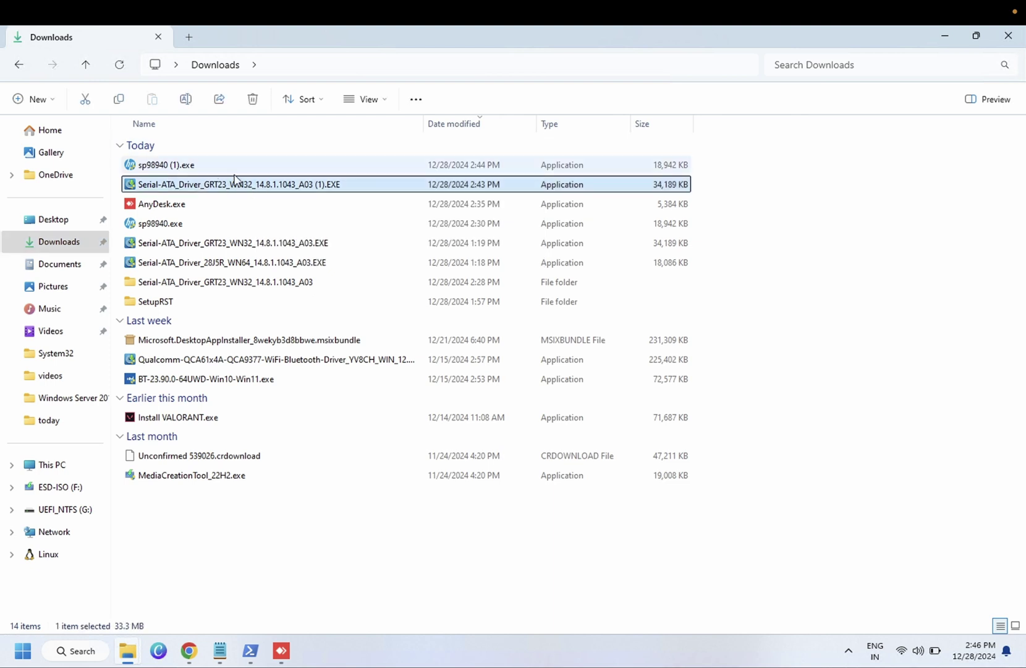
mouse_move(224, 190)
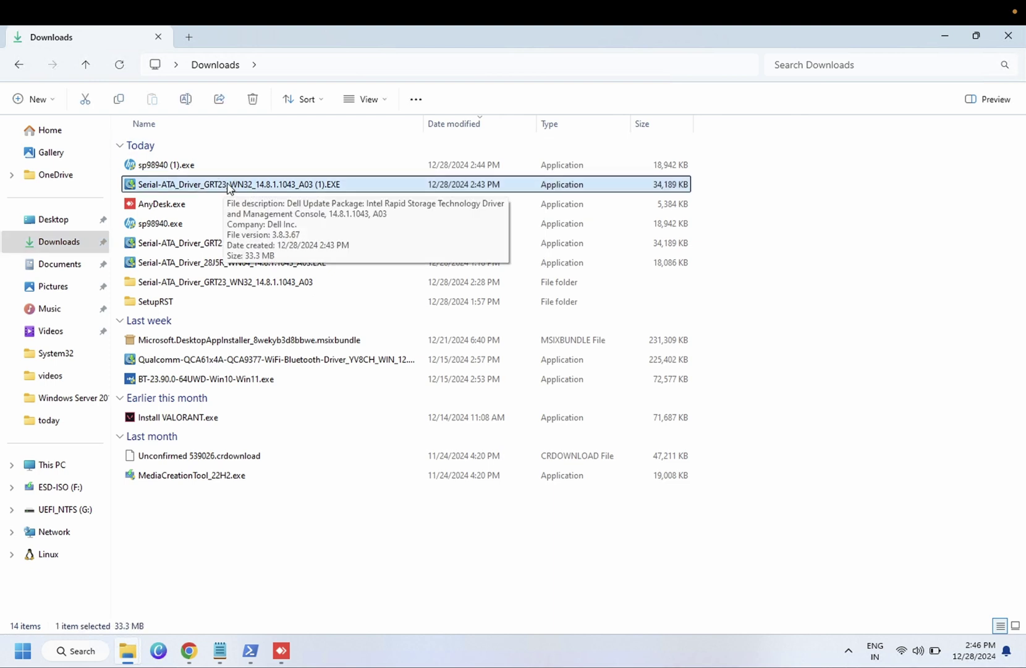
right_click(229, 187)
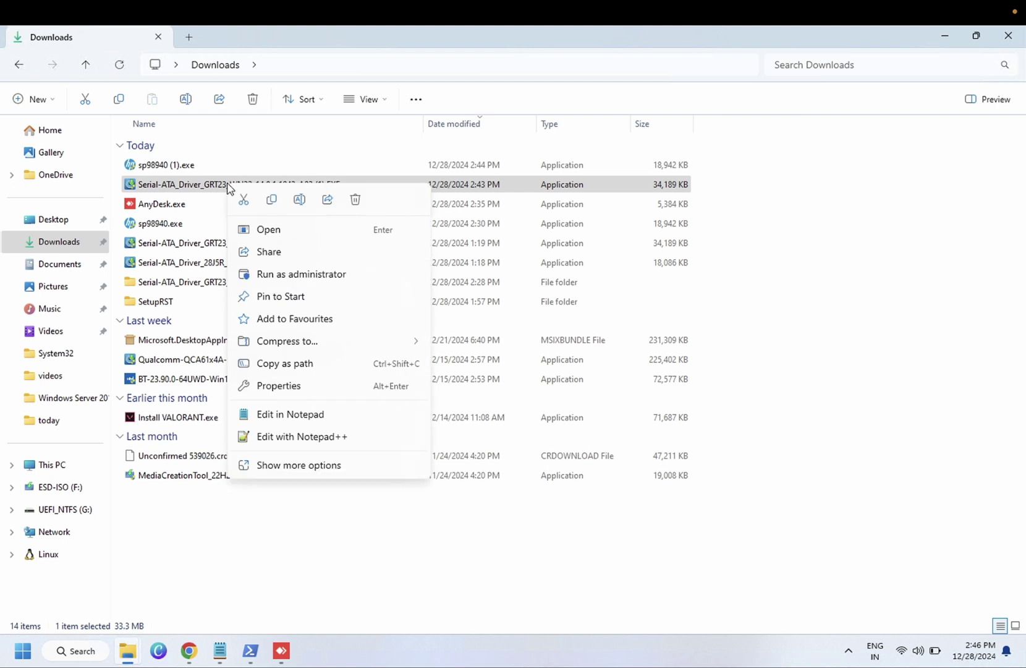
left_click(298, 465)
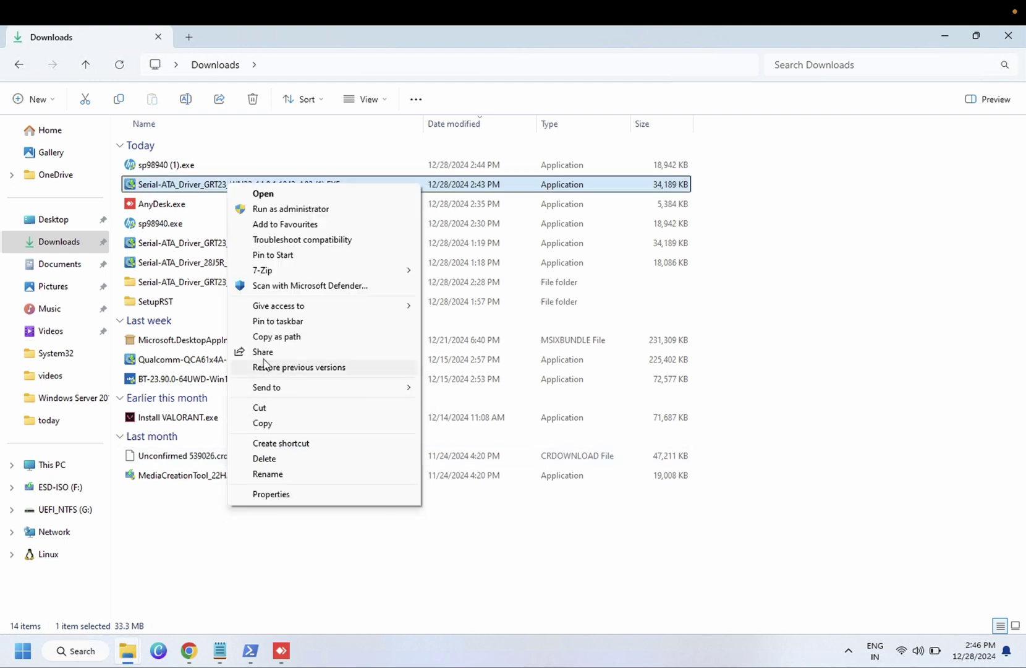
mouse_move(270, 276)
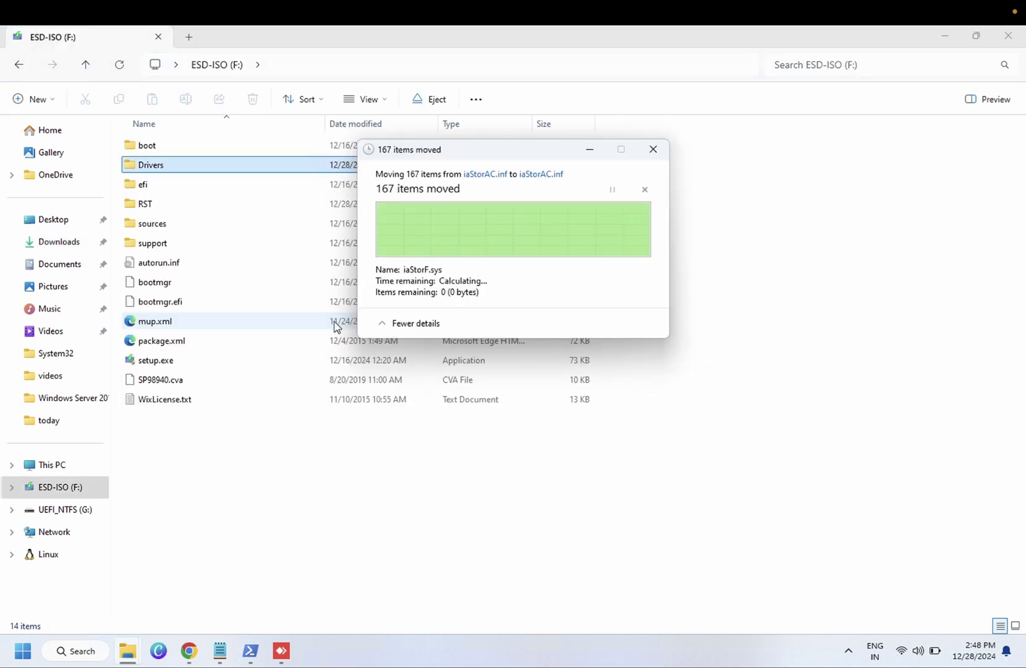
Browse into F:\Drivers\Production\Windows10-x64 and select iaStorA.sys.
double_click(179, 169)
double_click(176, 149)
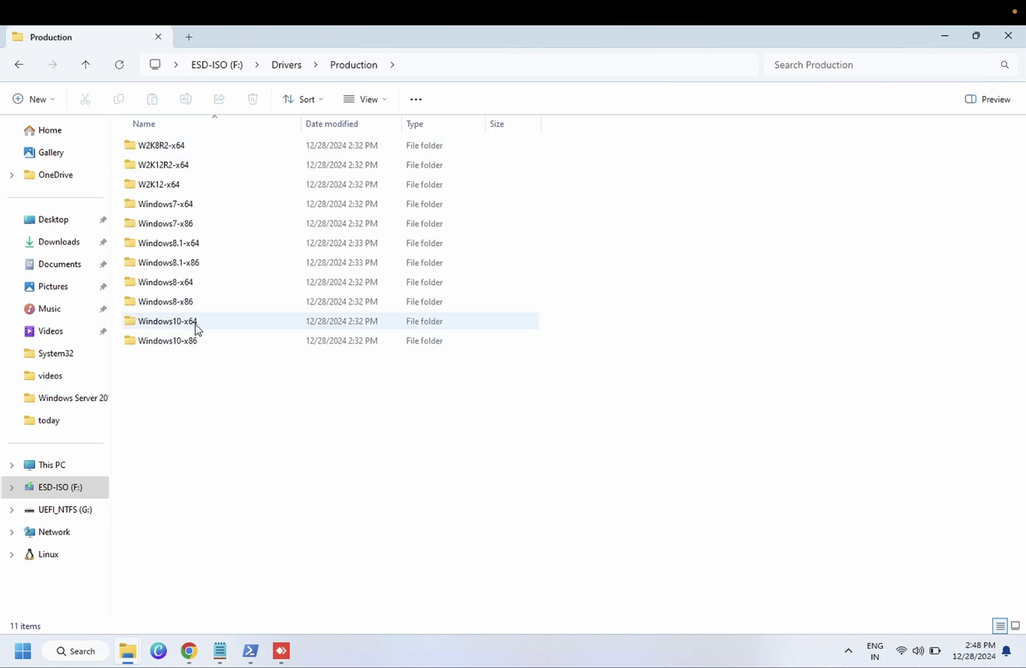
double_click(196, 326)
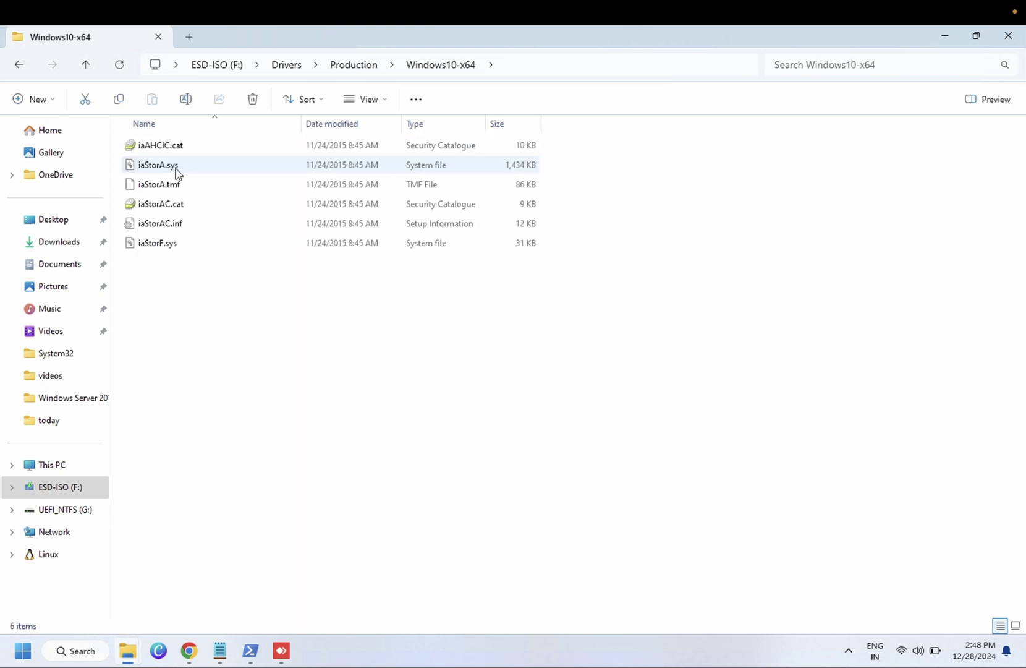
left_click(186, 168)
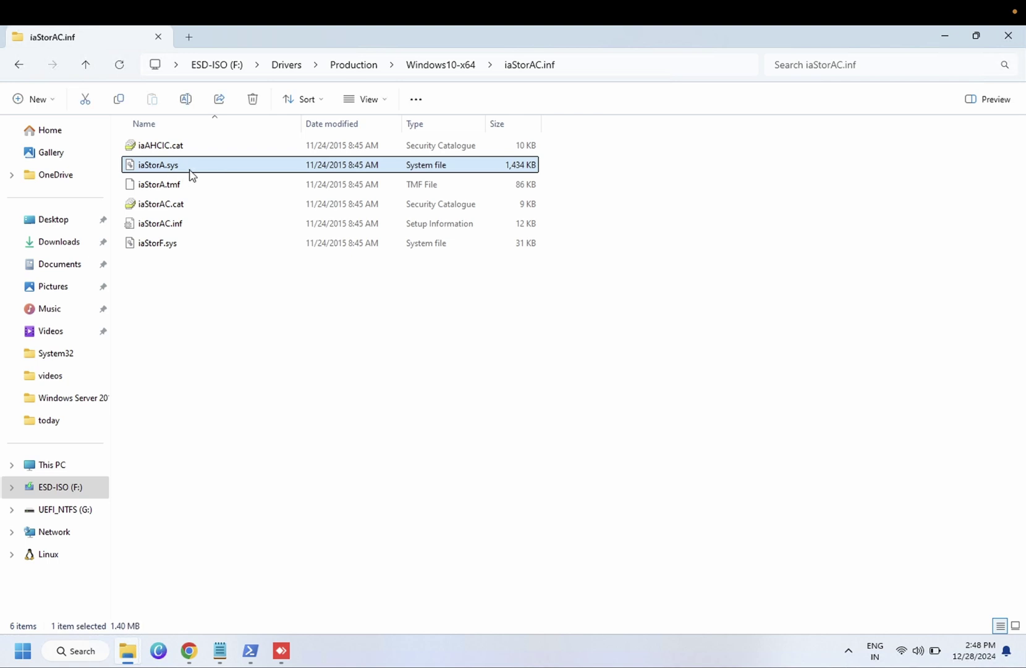